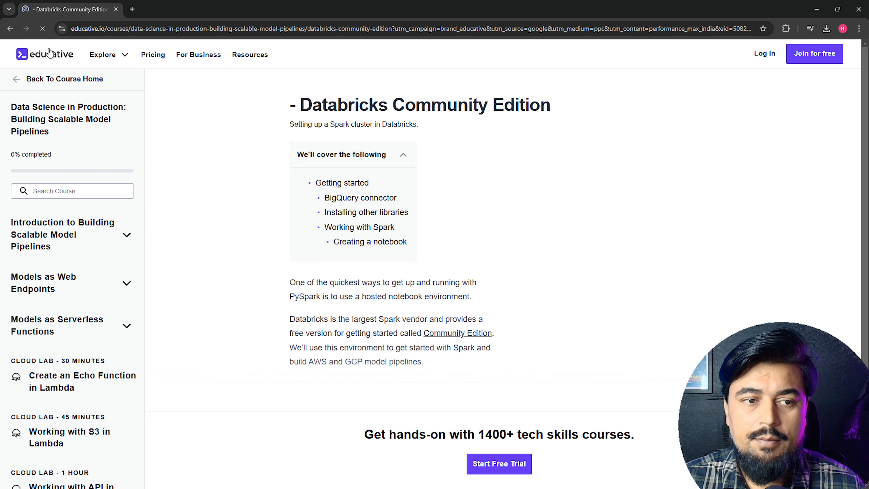
Go back to the free-trial results, open the Databricks Free Trial sign-up page, and clear its email field
click(9, 31)
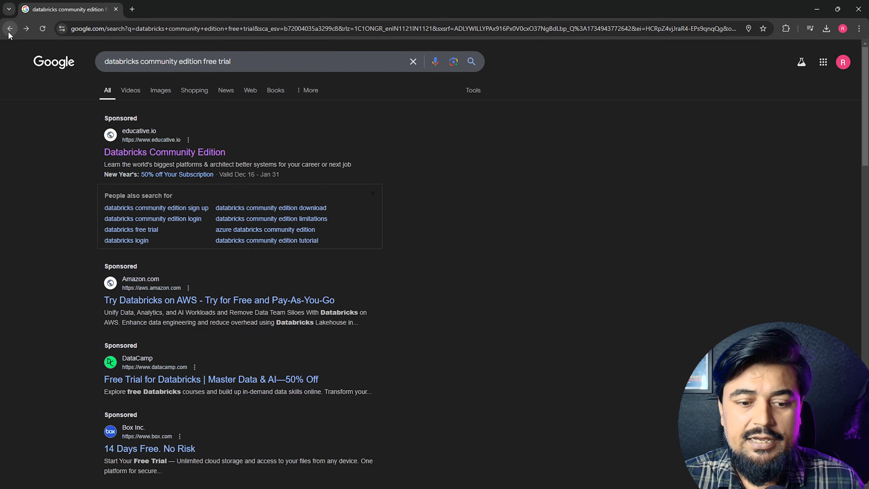
click(9, 32)
click(148, 154)
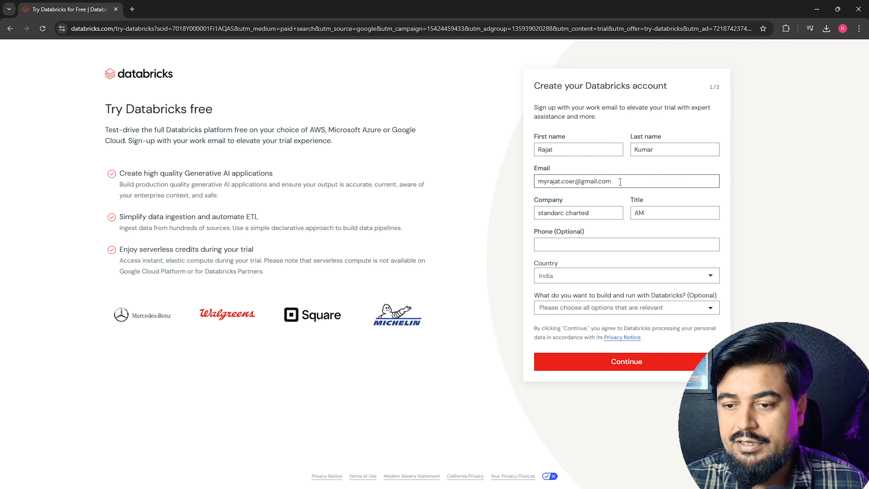
drag(620, 182, 536, 182)
key(BackSpace)
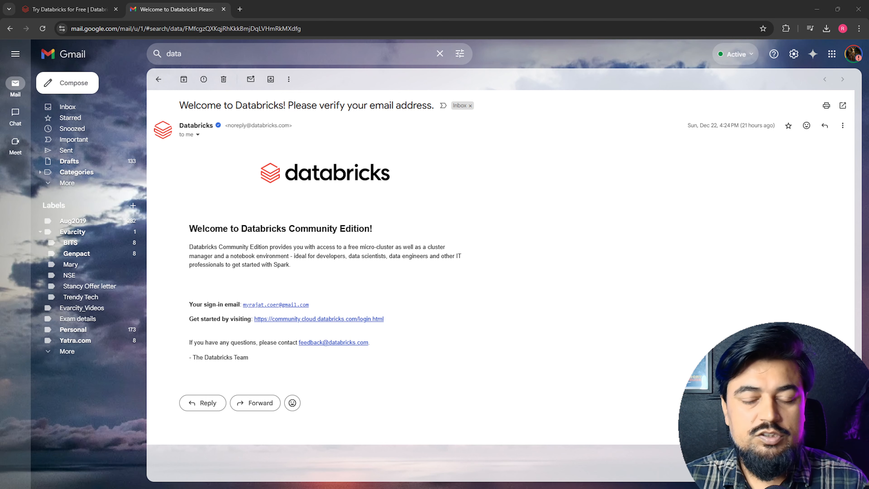
On the Databricks tab, search Google for 'databricks login' and open the 'Databricks - Sign in' result
click(78, 4)
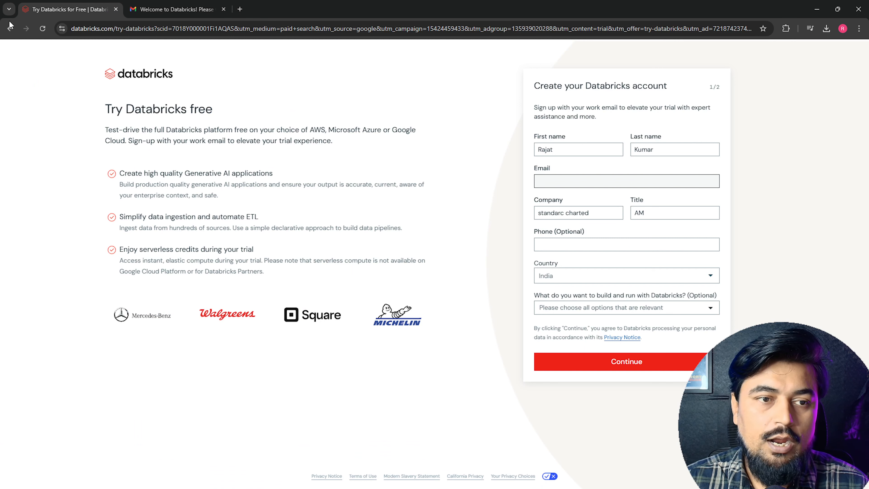
click(10, 29)
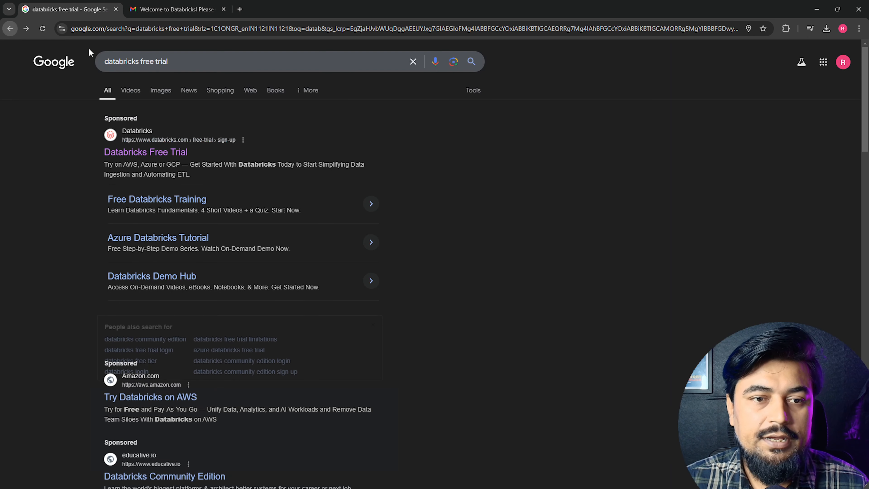
click(179, 60)
key(BackSpace)
key(BackSpace)
key(BackSpace)
key(BackSpace)
key(BackSpace)
key(BackSpace)
key(BackSpace)
key(BackSpace)
key(BackSpace)
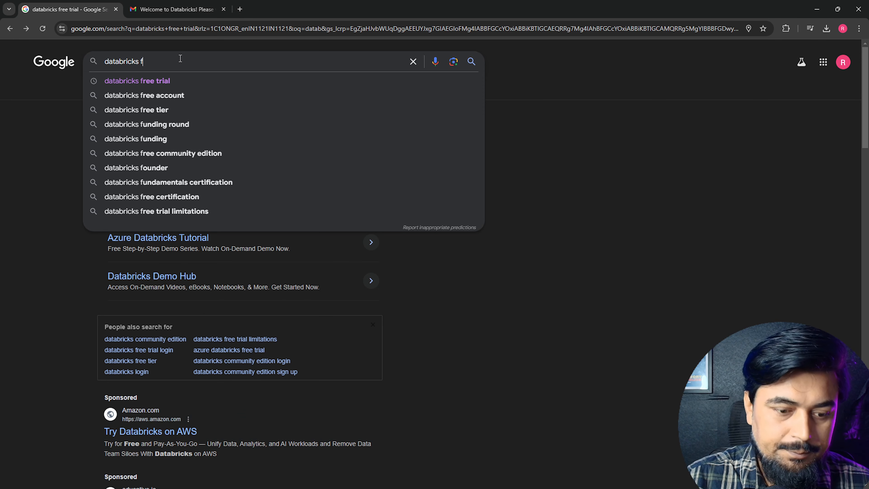
key(BackSpace)
text(login)
key(Return)
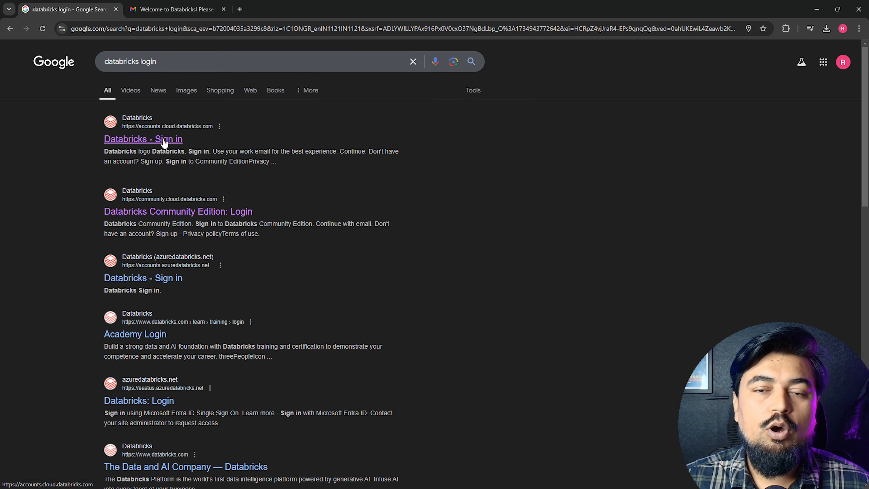
click(164, 141)
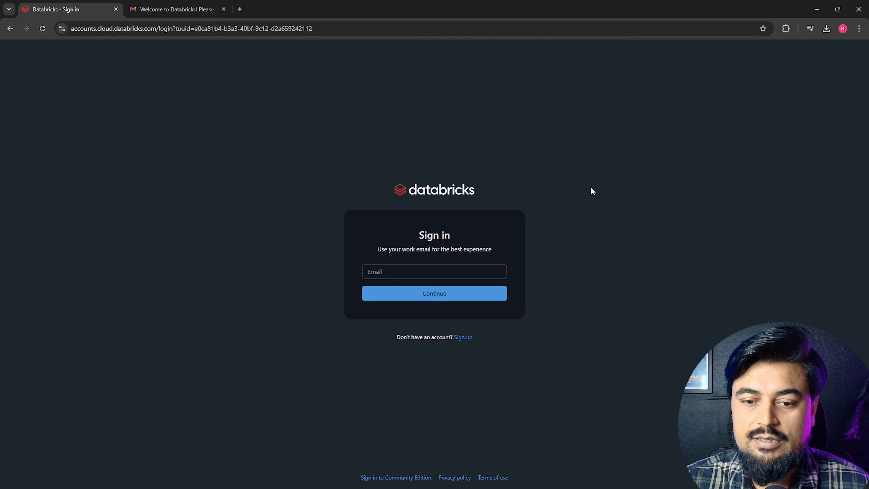
Submit the saved account email, choose email sign-in, and type the emailed six-character verification code
click(435, 267)
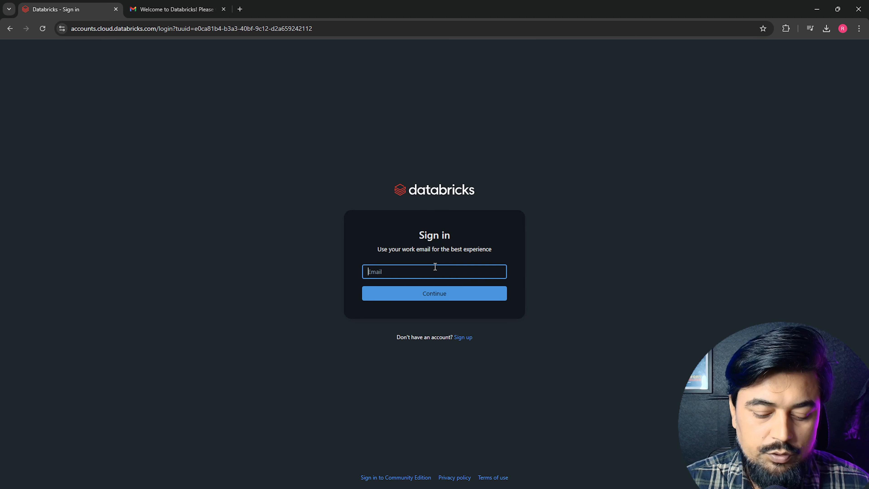
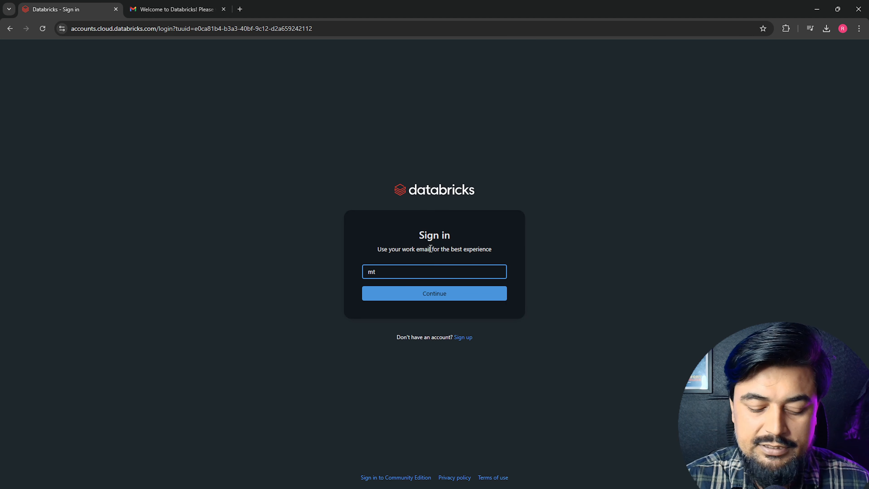
click(419, 294)
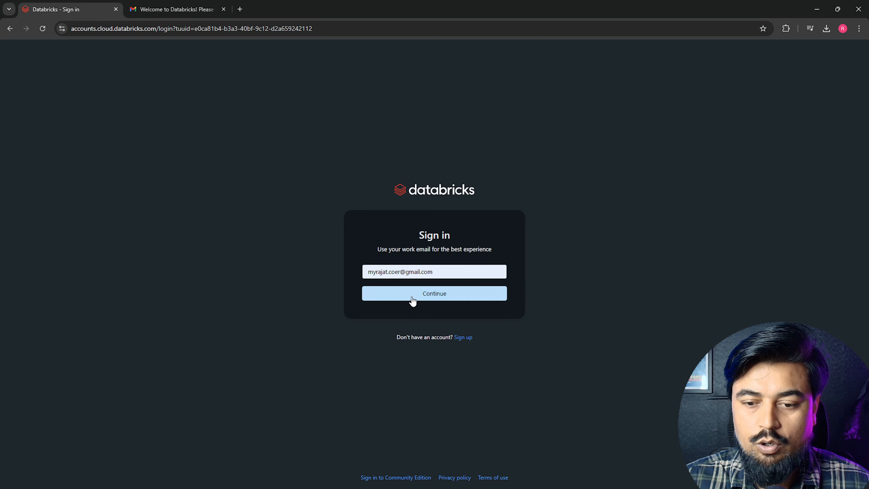
click(413, 289)
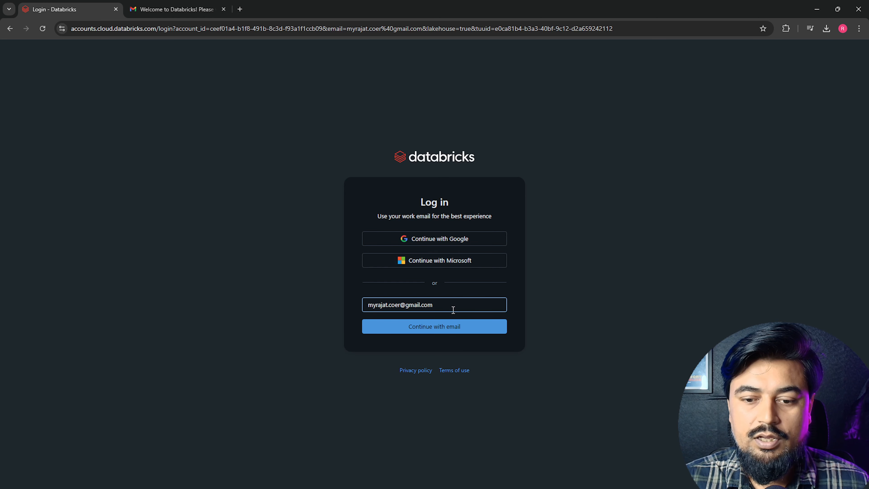
click(438, 328)
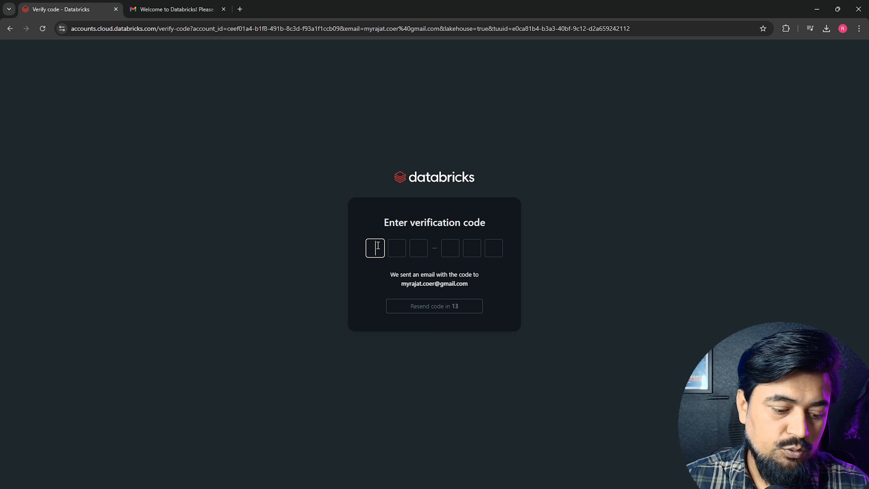
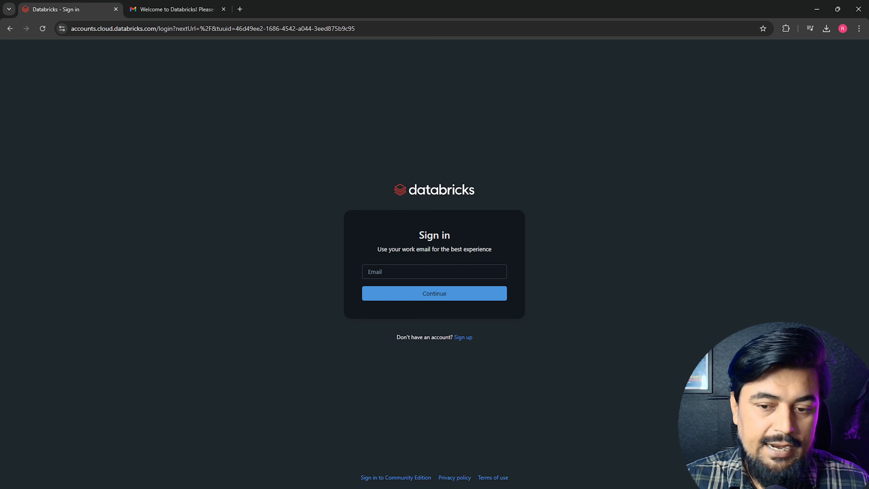
Sign in again with the saved account email and enter the new emailed verification code, fixing a typo
click(445, 271)
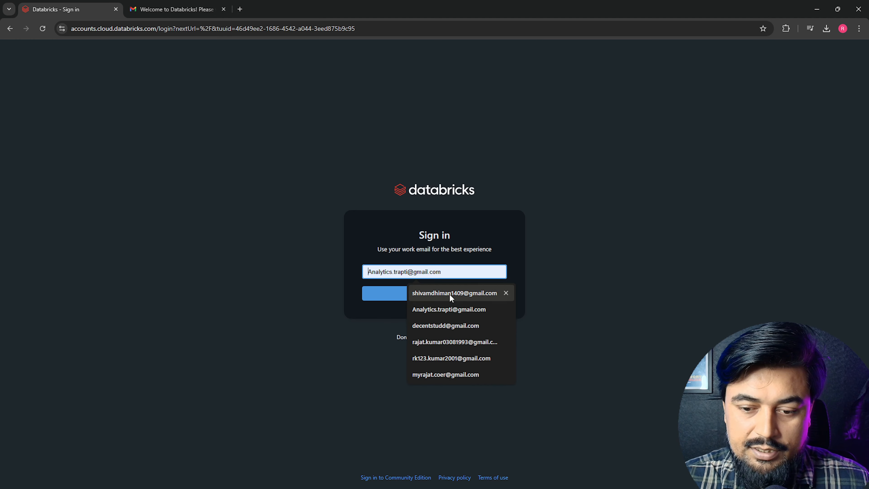
click(440, 375)
click(423, 301)
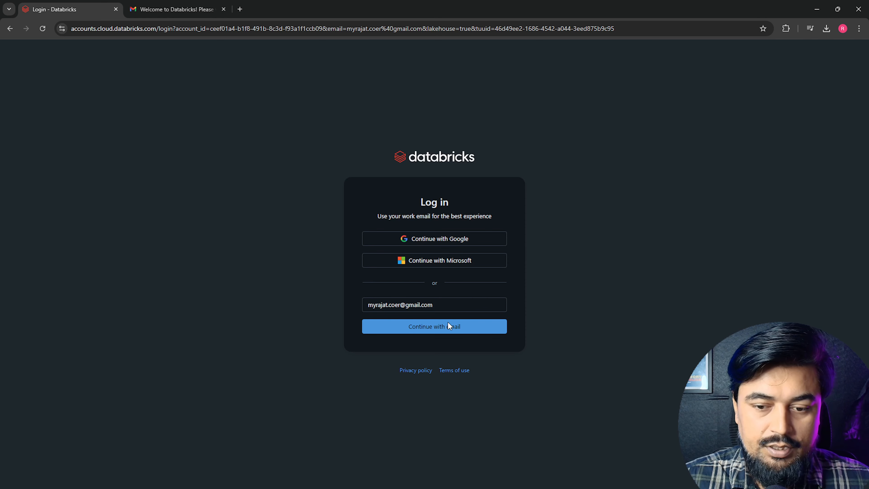
click(445, 327)
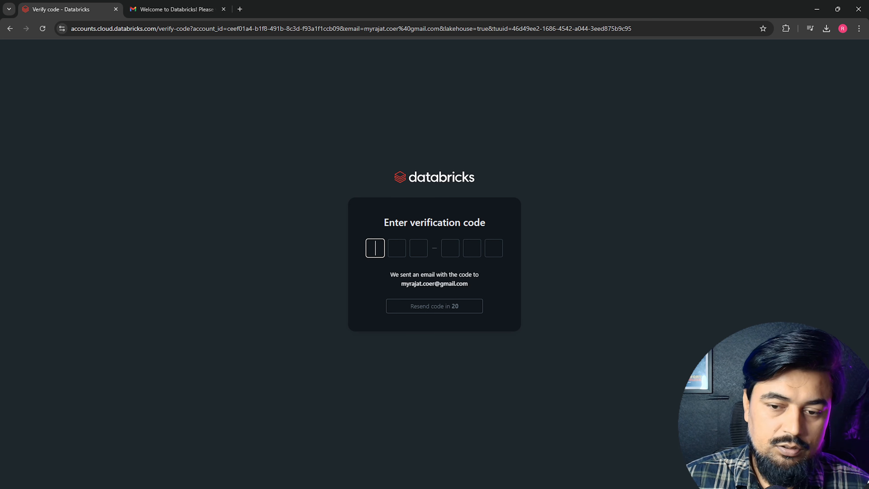
text(B)
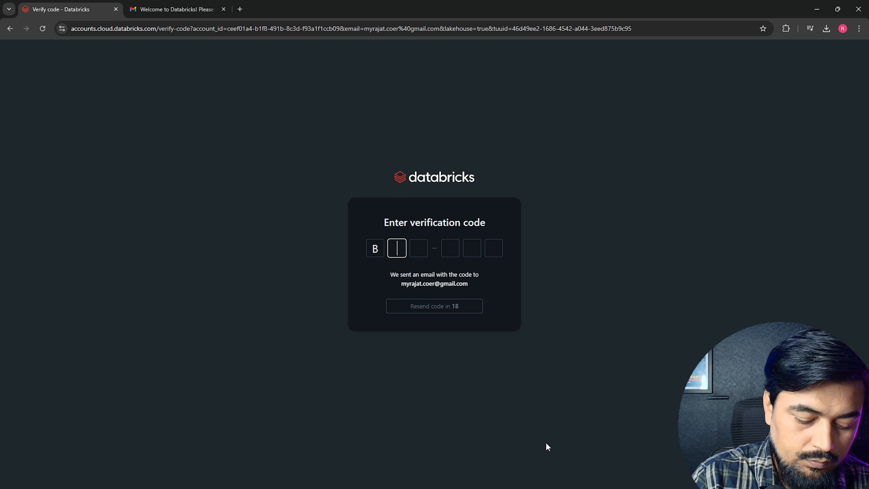
key(BackSpace)
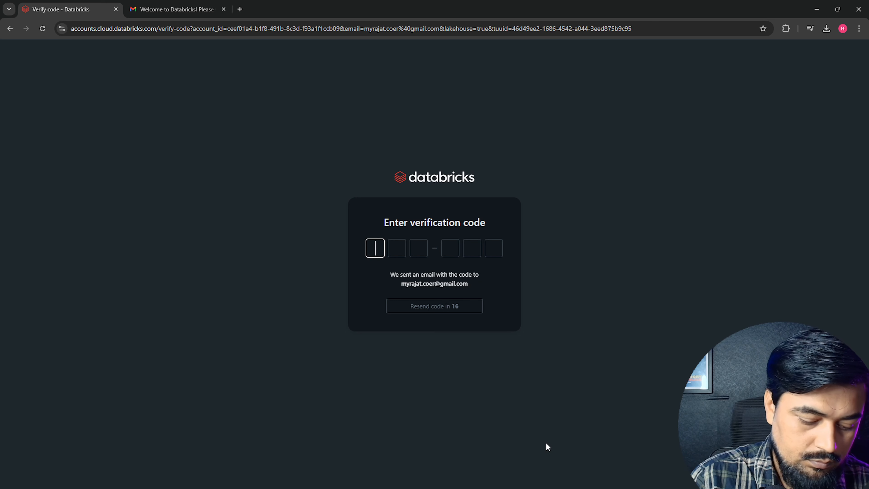
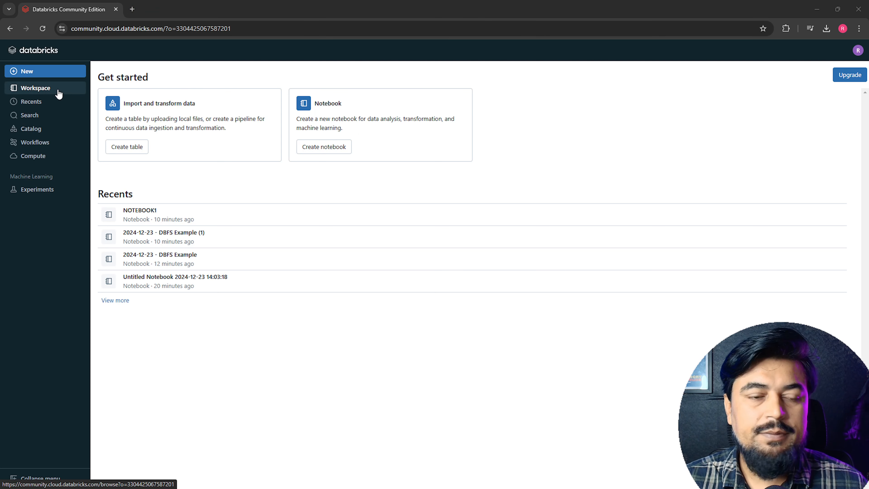
Start a new compute and rename it from the owner-prefixed default to Cluster2
click(35, 73)
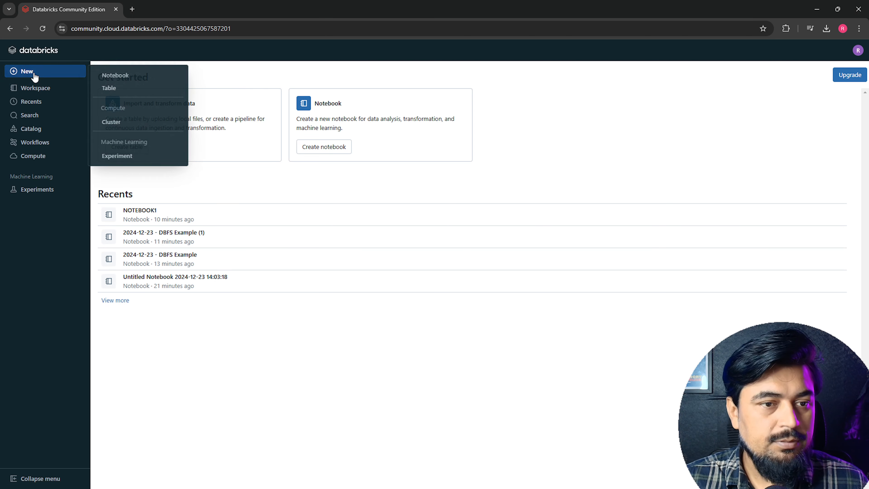
click(112, 123)
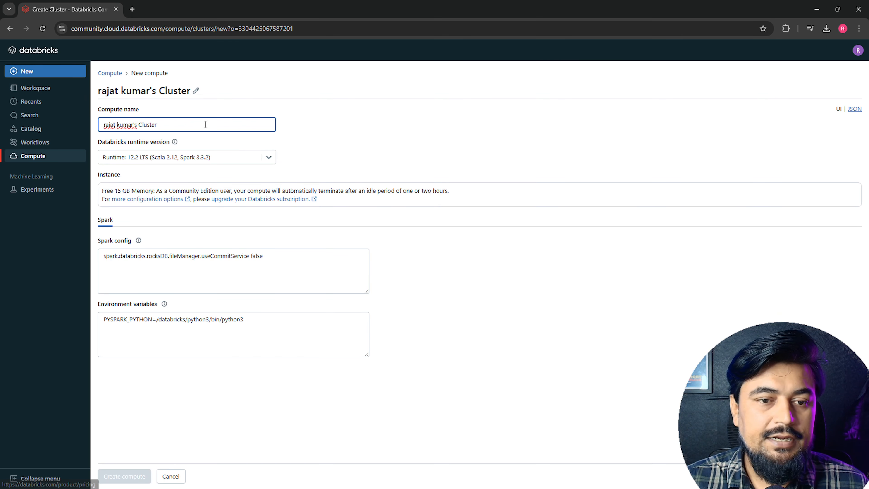
drag(139, 125, 103, 125)
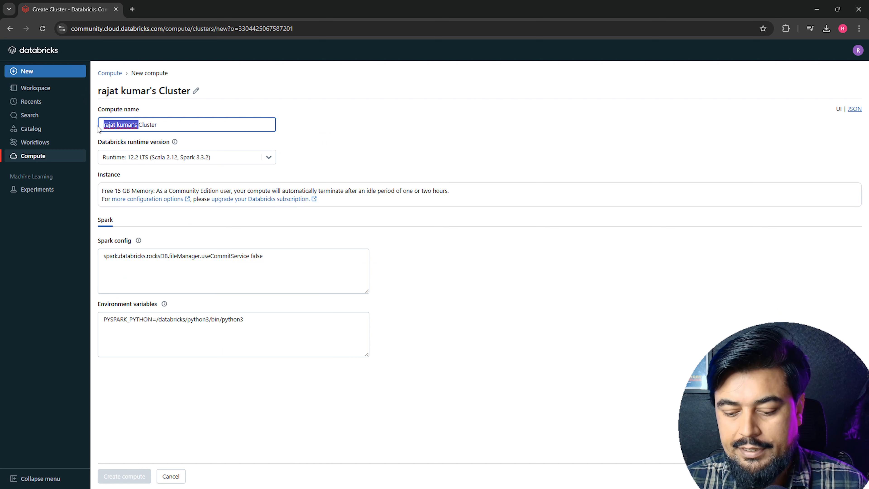
key(BackSpace)
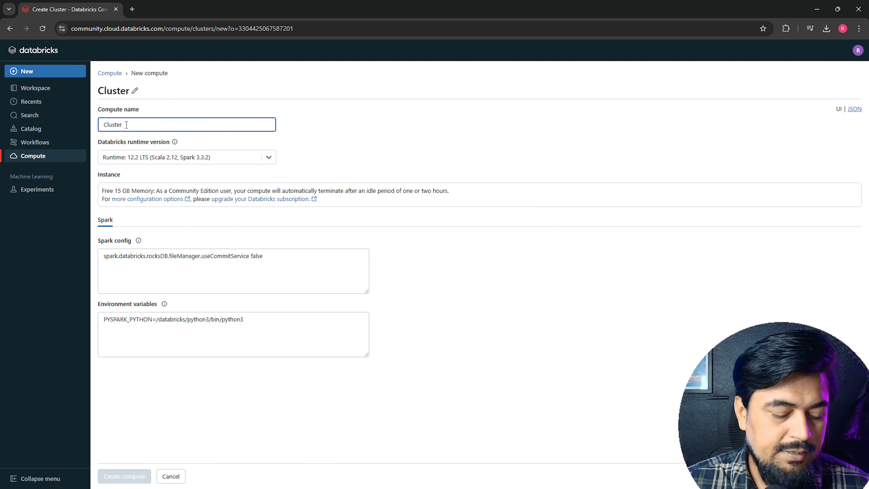
text(1)
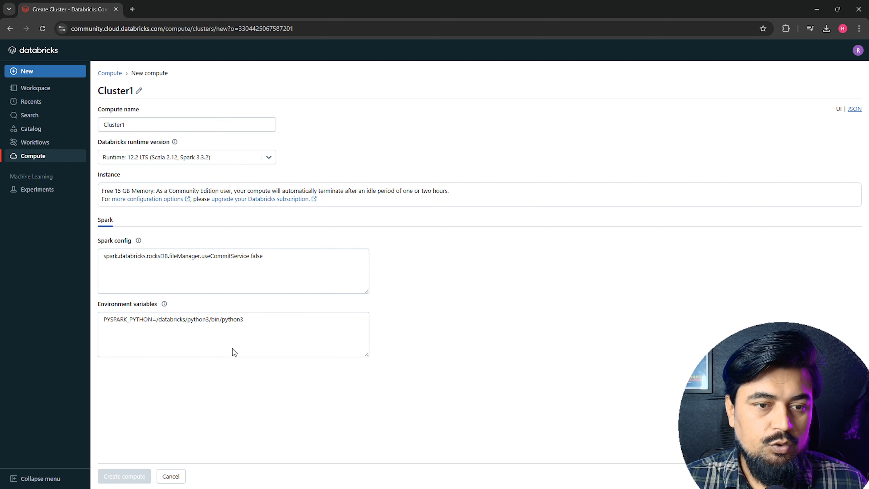
key(BackSpace)
text(2)
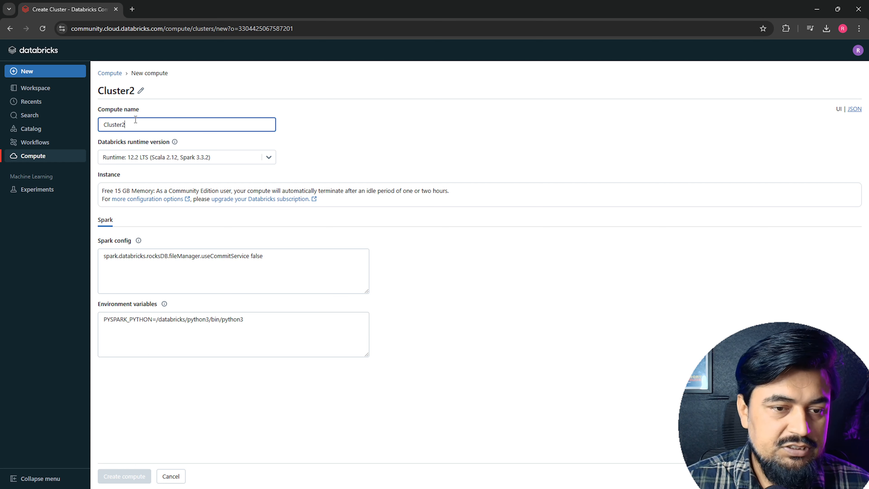
click(273, 96)
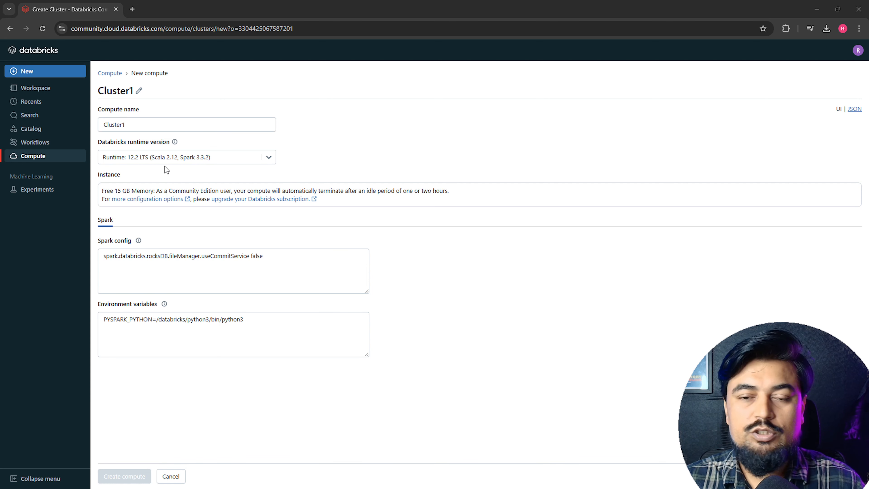
Visit Workflows, Catalog and Workspace, ending on the Compute list with Cluster running and Cluster1 stopped
click(49, 147)
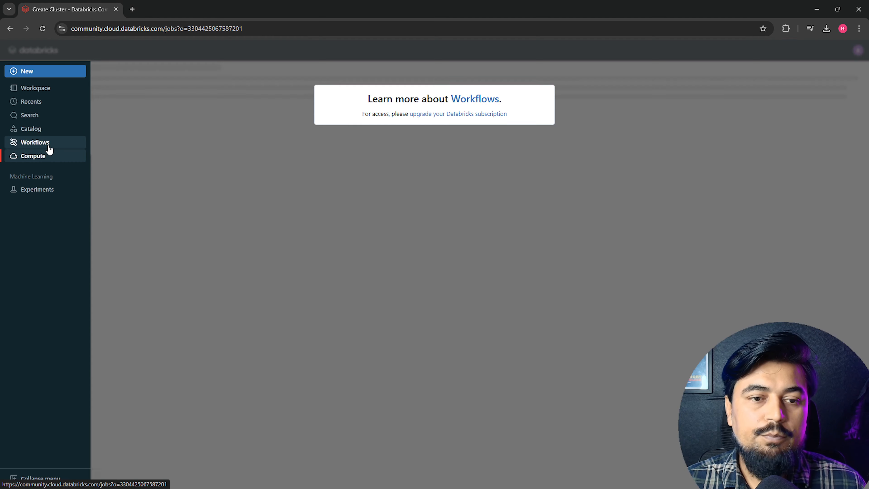
click(41, 131)
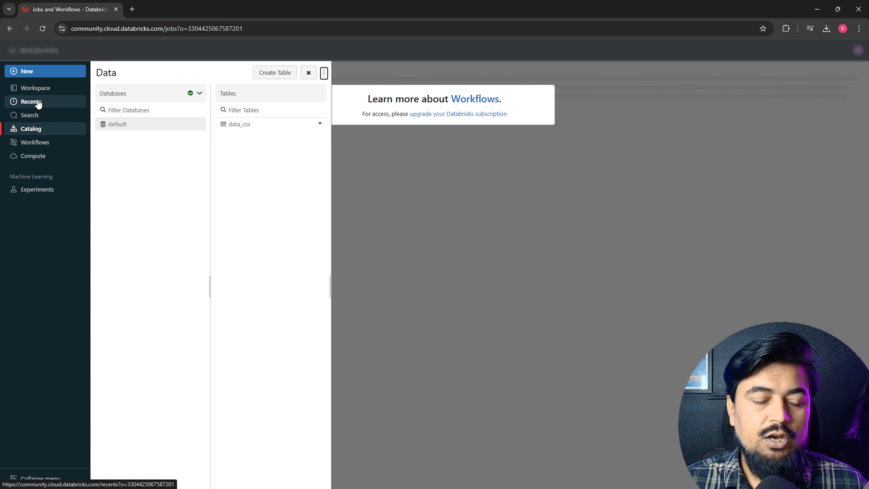
click(37, 89)
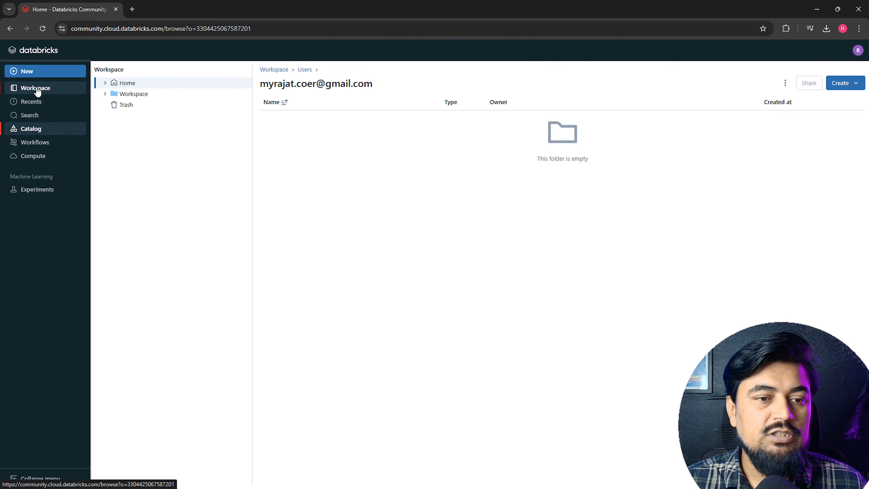
click(37, 158)
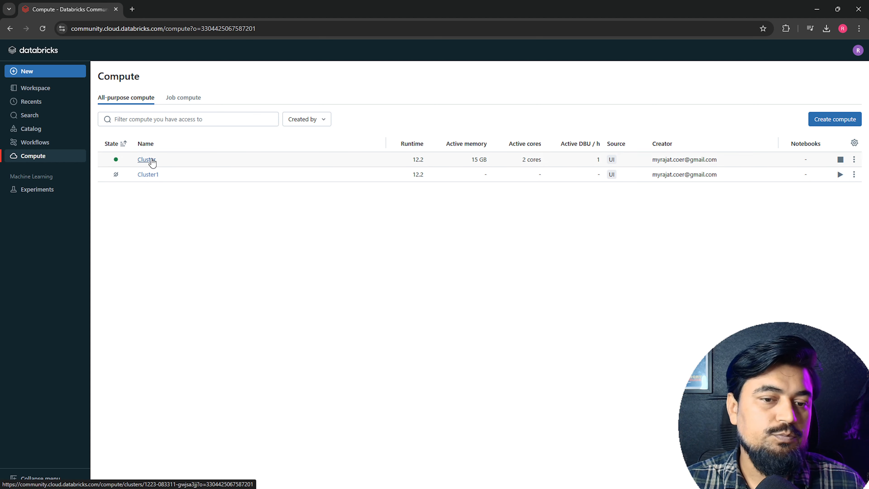
Open the running Cluster's configuration details and cancel the Terminate prompt so it keeps running
click(151, 161)
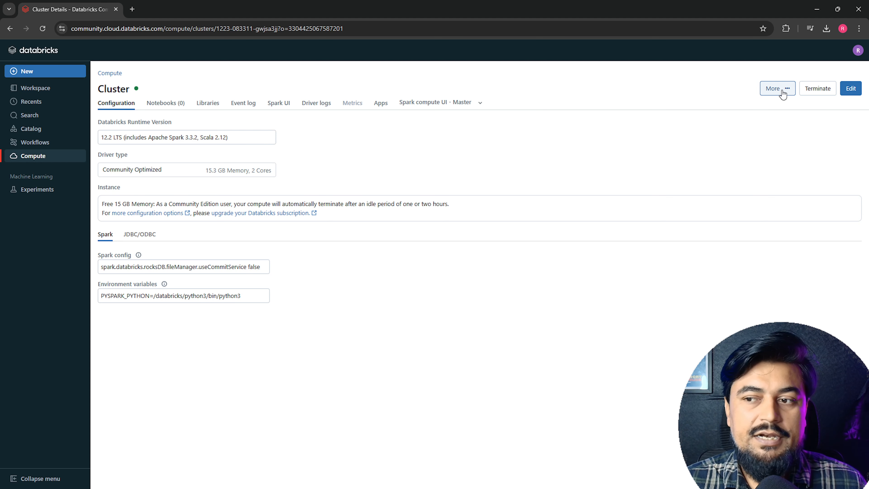
click(823, 91)
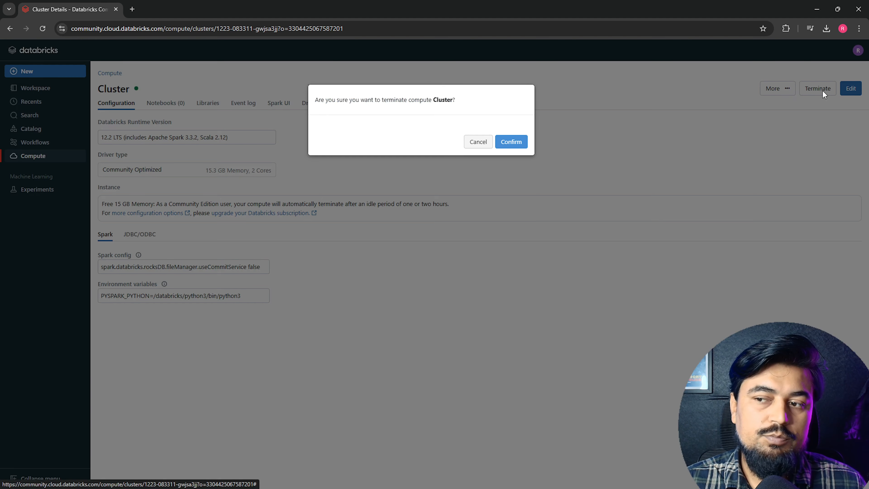
click(480, 142)
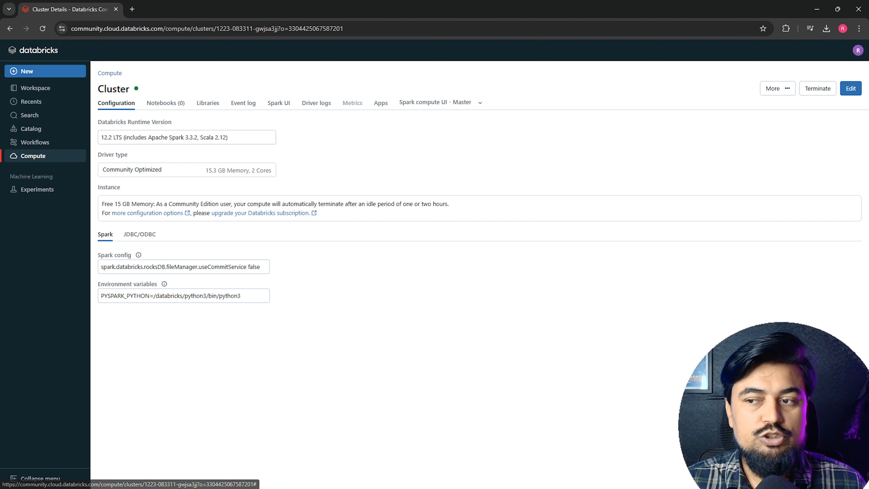
click(47, 75)
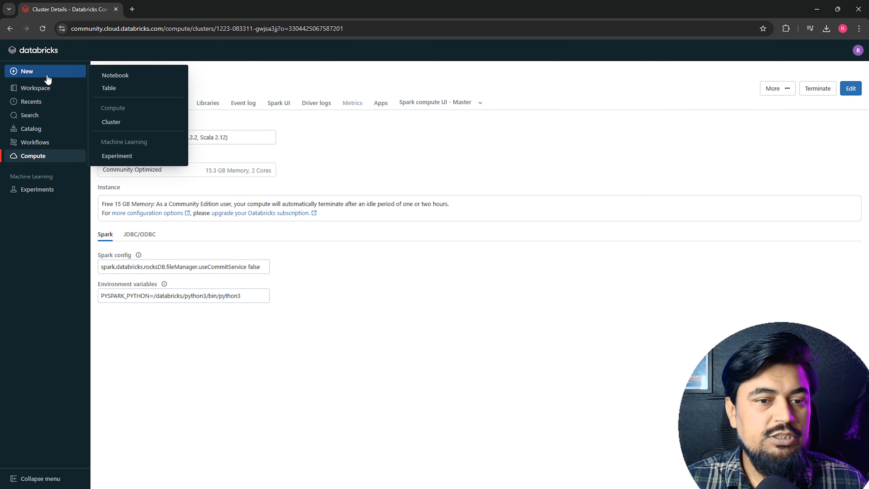
Create a new notebook and run 'import pyspark' in its first cell on Cluster
click(116, 77)
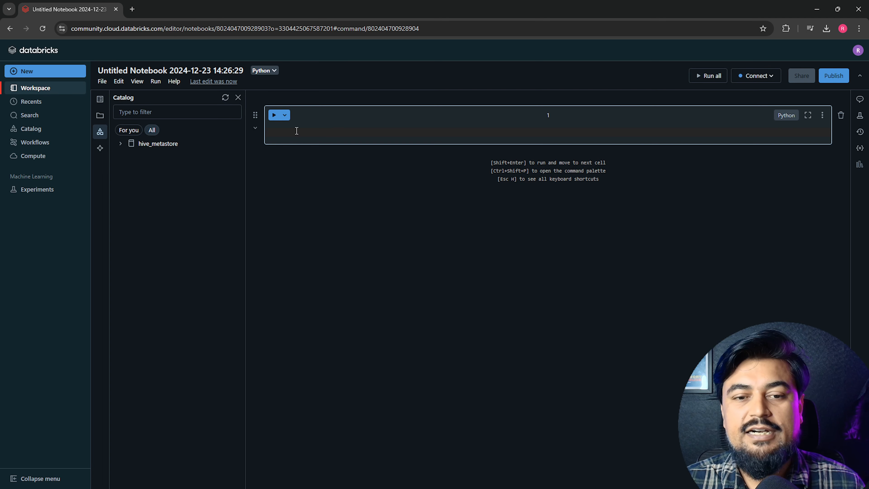
click(297, 131)
text(imp)
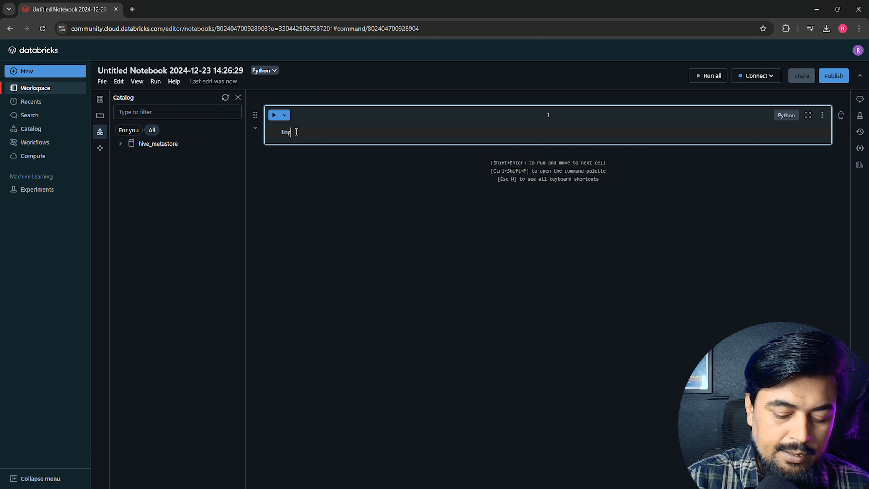
text(ort pyspark)
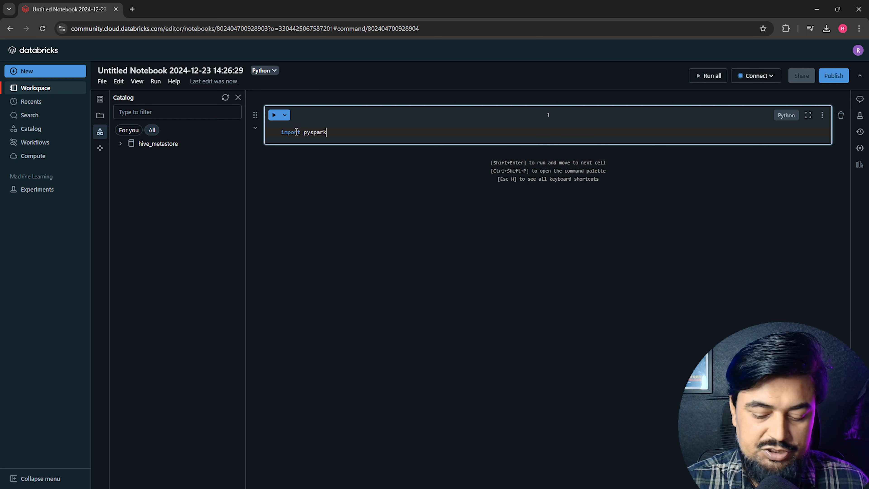
key(shift+Return)
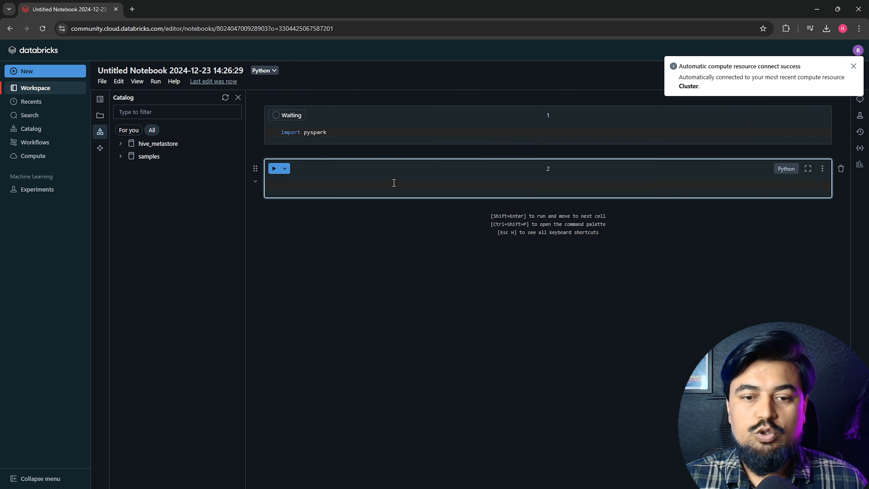
click(853, 66)
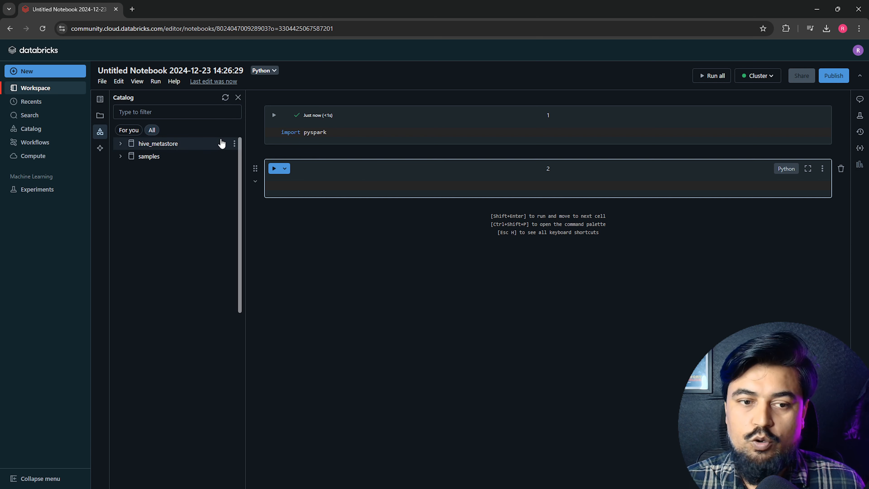
Browse the Workspace Users folder, Recents and Search, then start Create Table from the Catalog
click(319, 187)
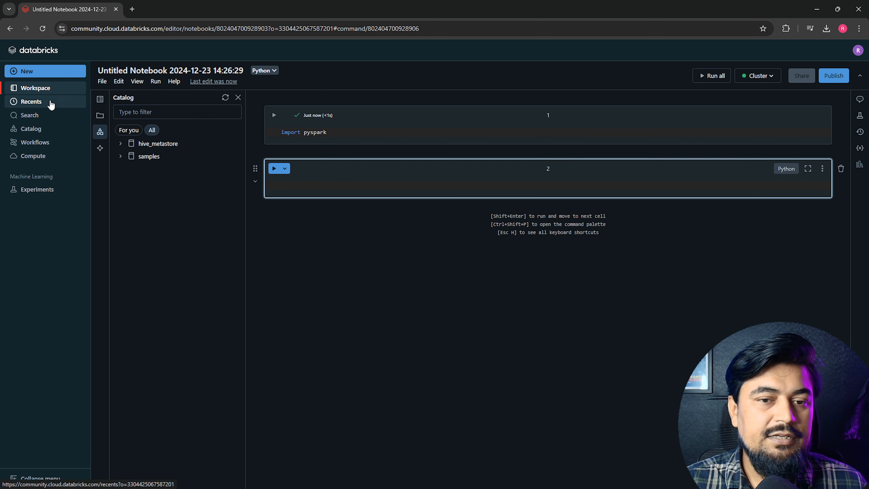
click(47, 88)
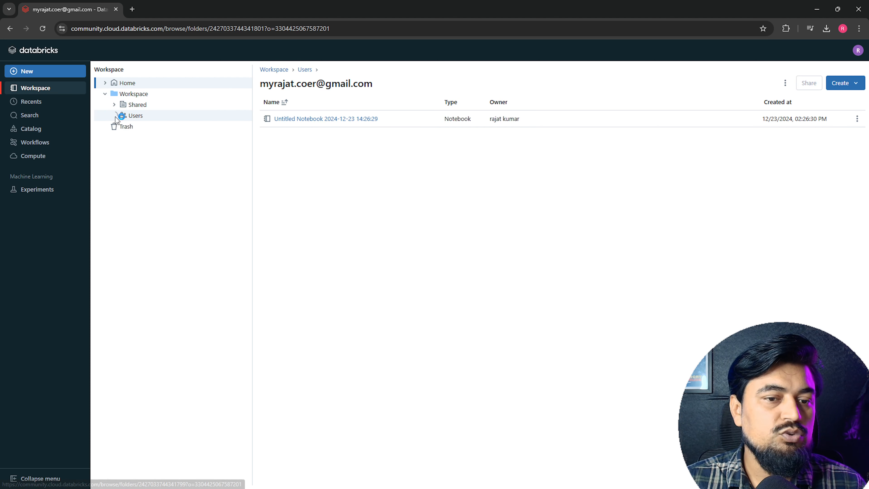
click(115, 116)
click(137, 93)
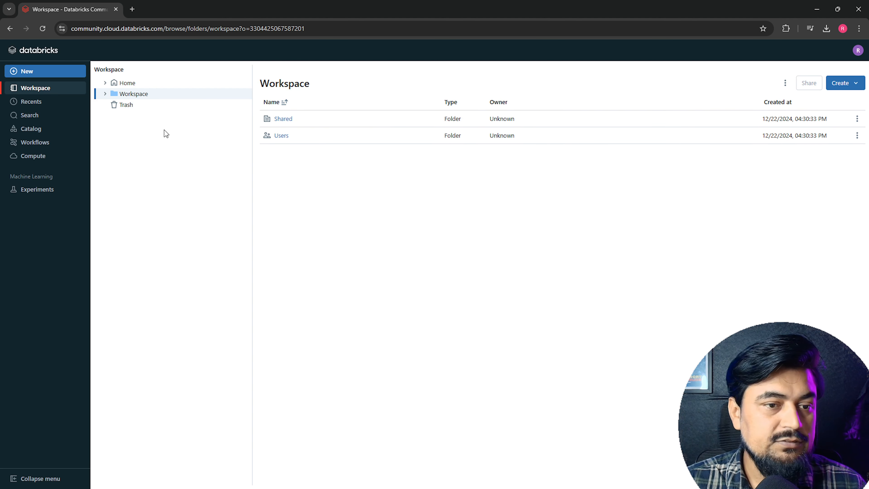
click(34, 106)
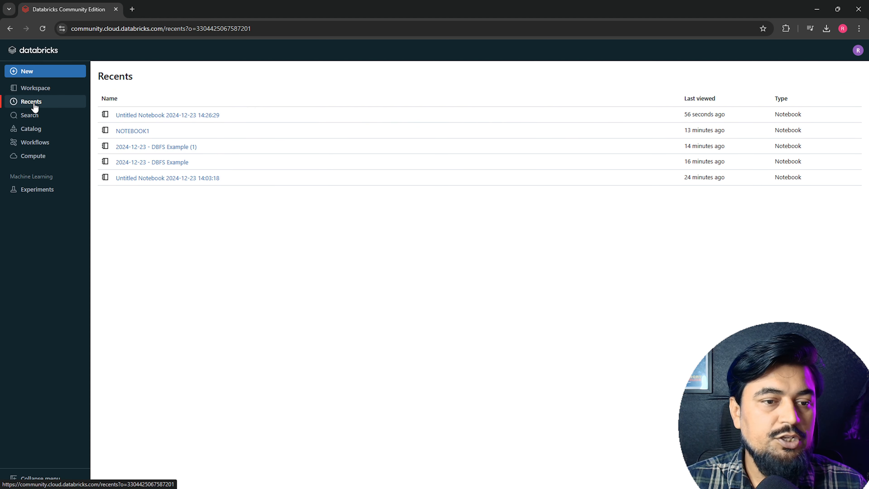
click(36, 118)
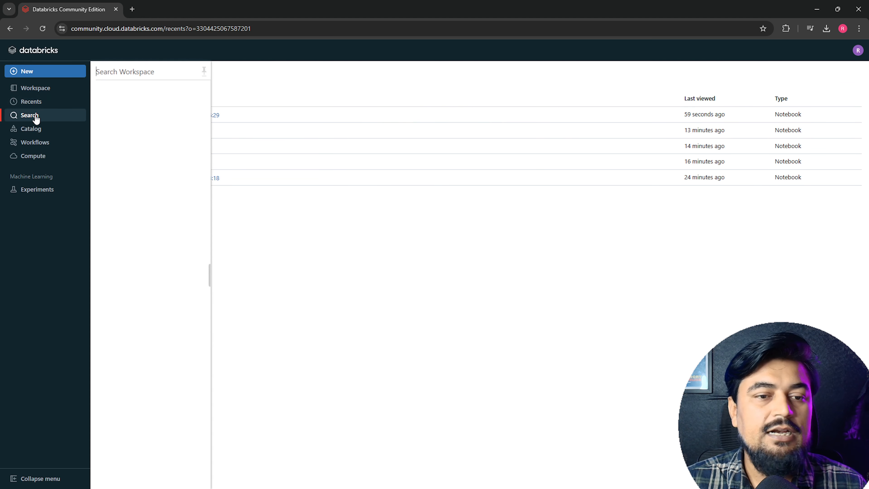
click(35, 132)
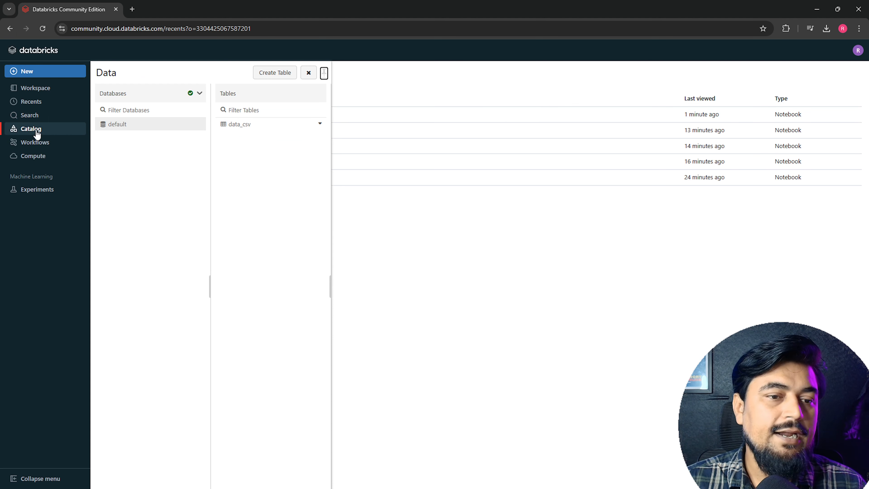
click(274, 75)
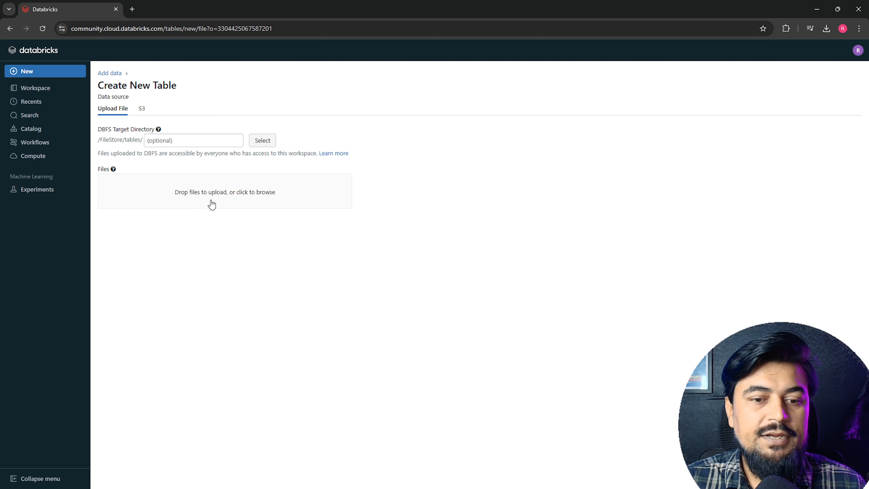
Upload data.csv to /FileStore/tables and set up a UI-built table preview using Cluster
click(204, 193)
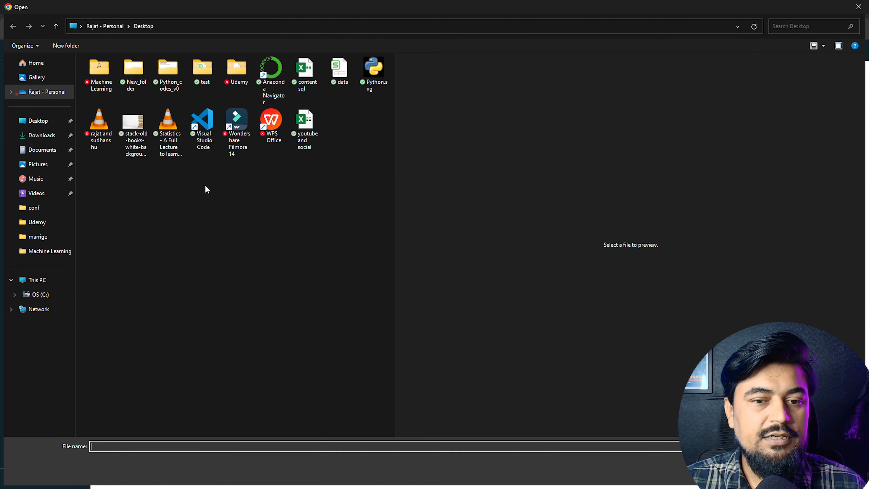
click(337, 80)
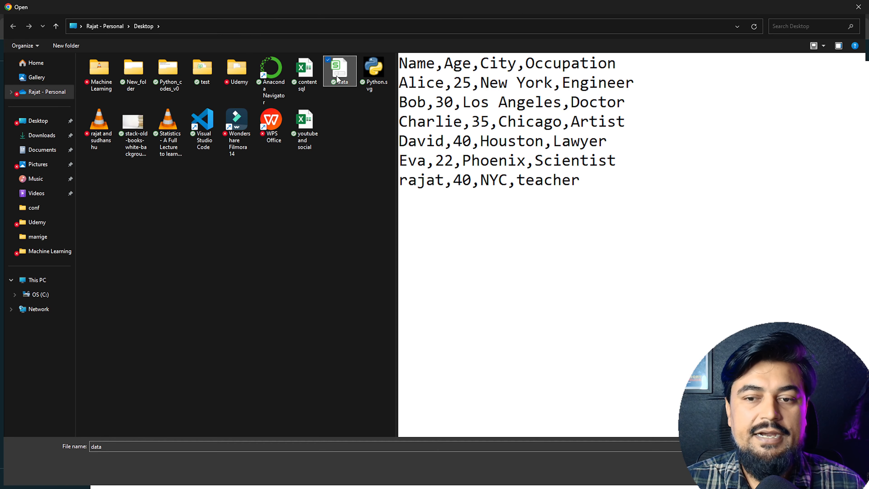
key(Return)
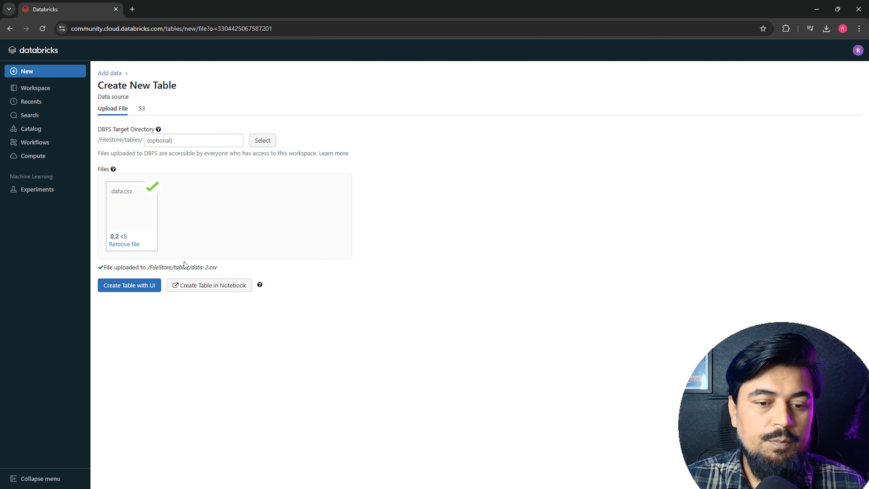
click(137, 292)
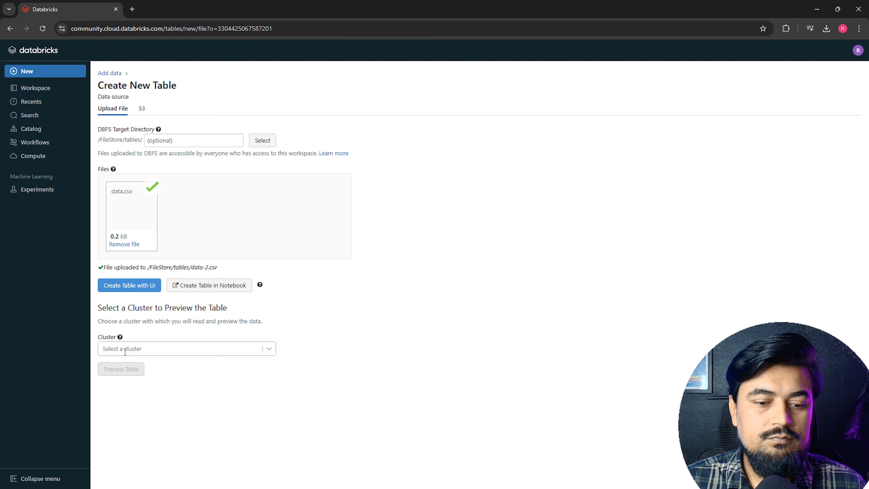
click(152, 347)
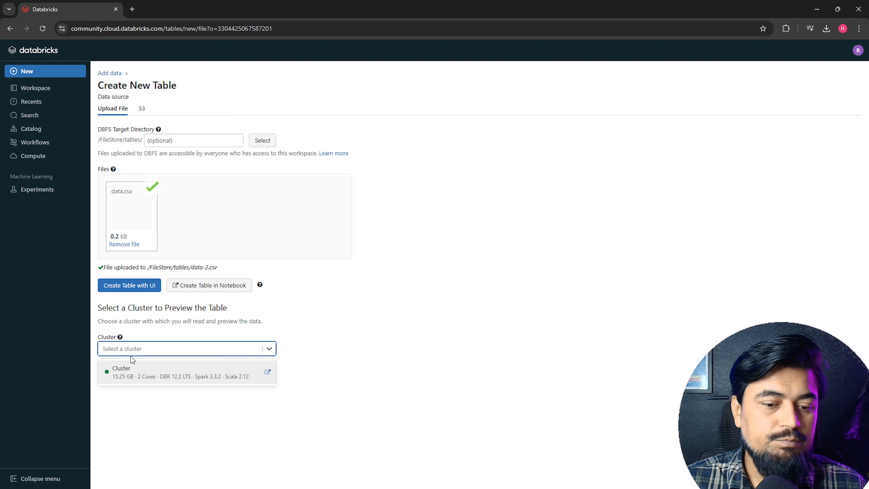
click(127, 380)
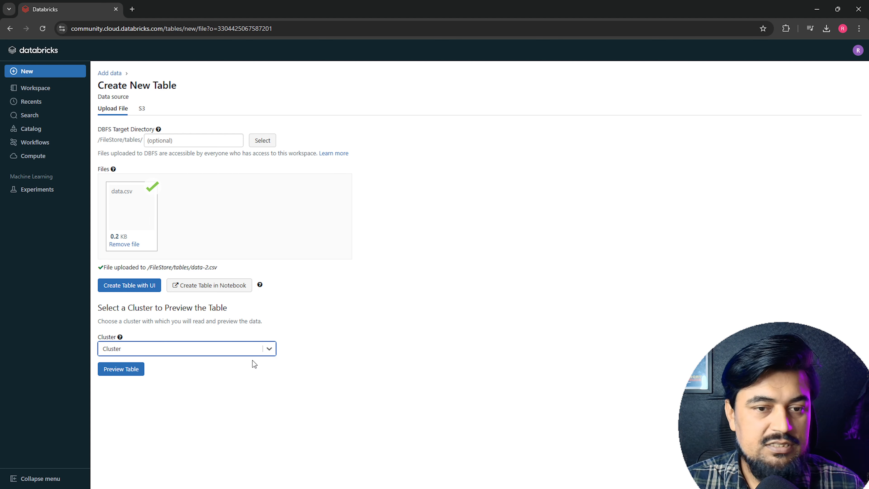
Preview the uploaded CSV and rename its table to rajat_data
click(126, 369)
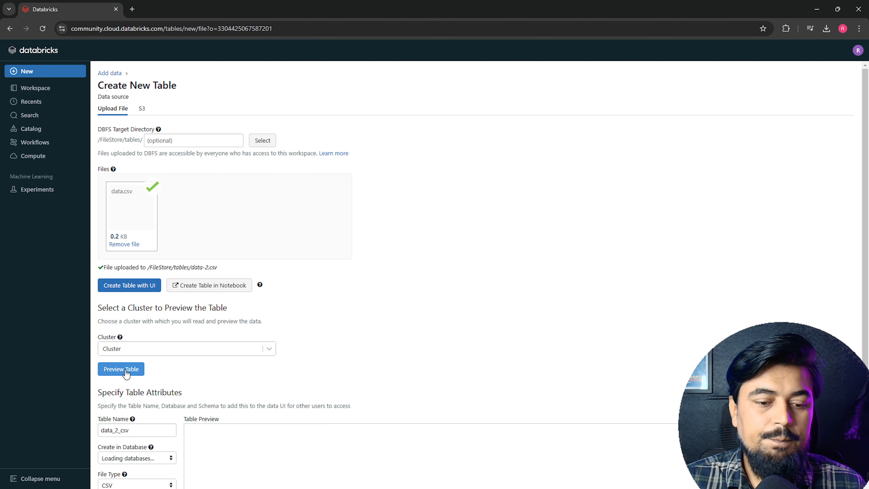
scroll(292, 333, down, 1)
scroll(221, 307, down, 2)
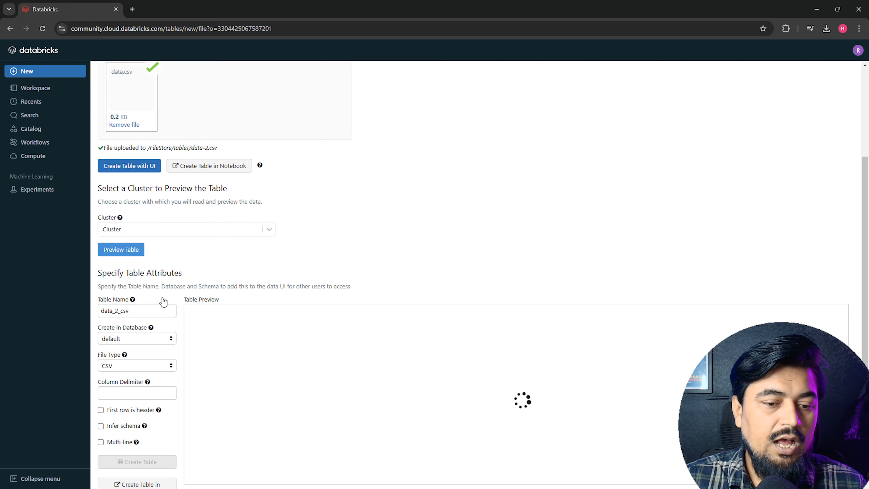
drag(130, 300, 92, 302)
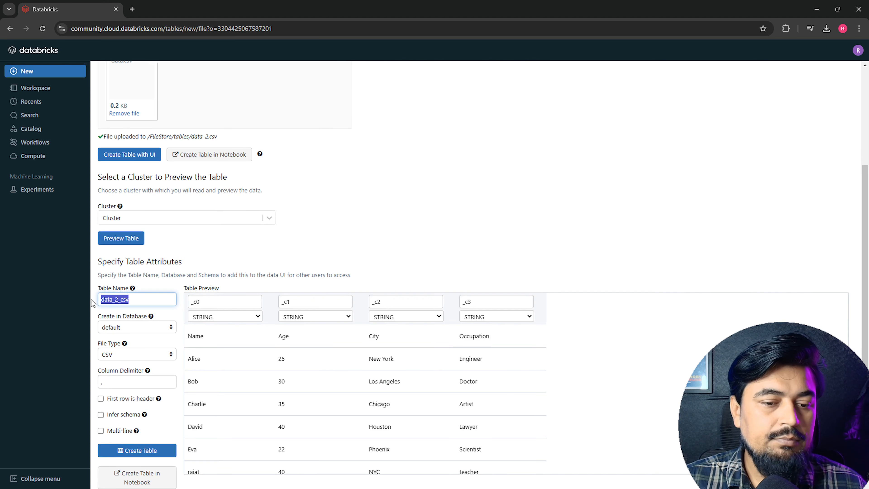
text(rajat)
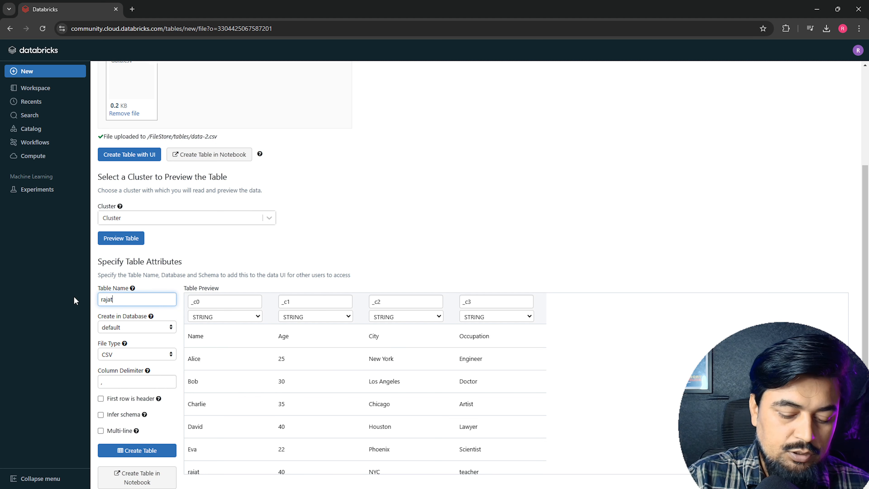
text(_data)
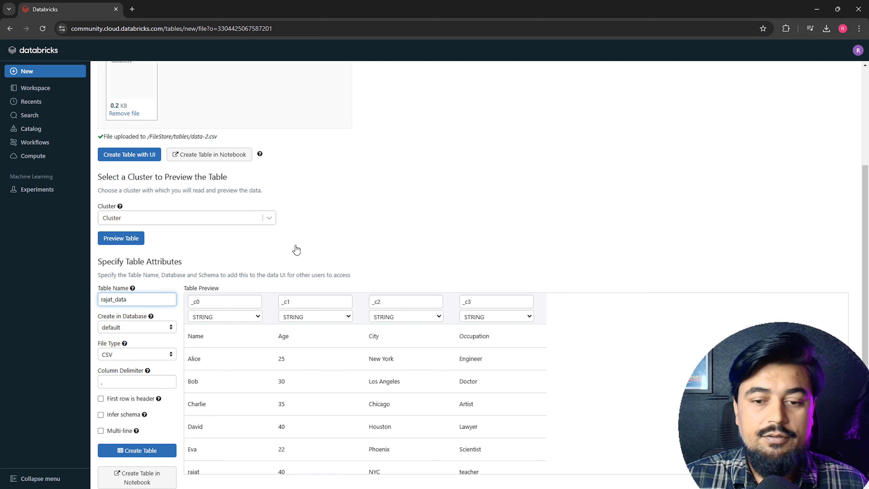
click(368, 228)
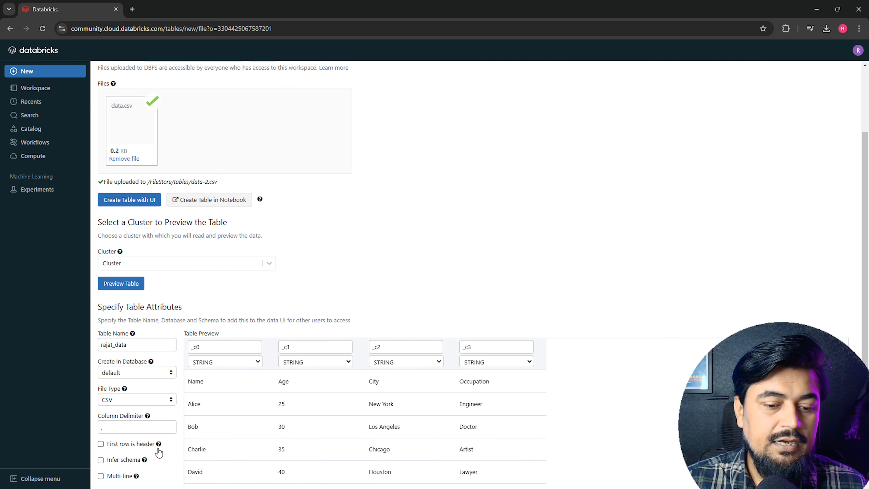
Use the first row as header, set Age to INT, and create the table
scroll(358, 242, up, 1)
scroll(394, 282, down, 1)
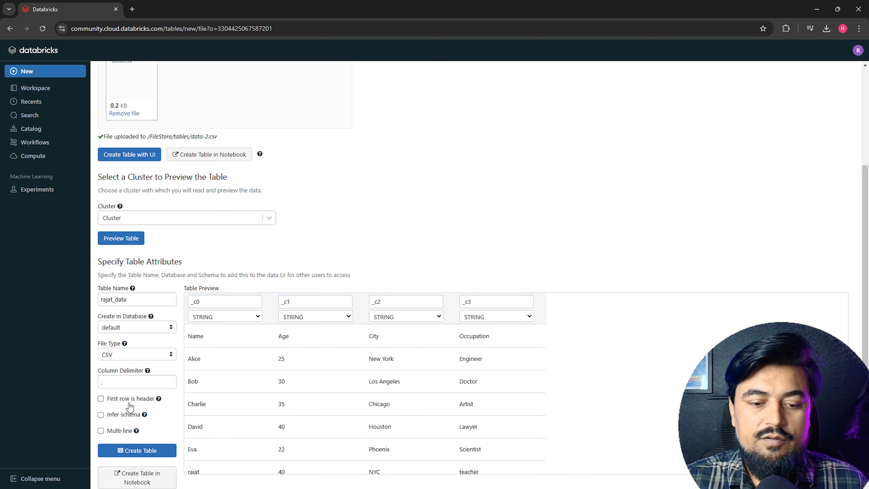
click(102, 399)
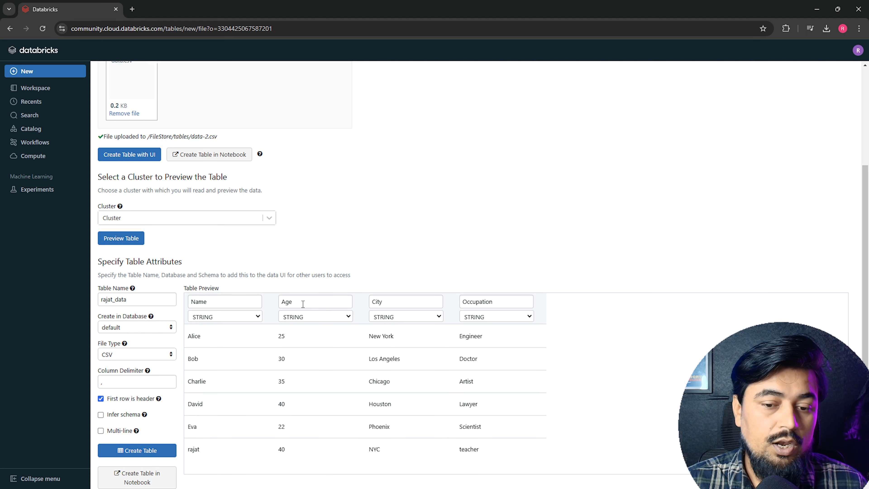
click(291, 318)
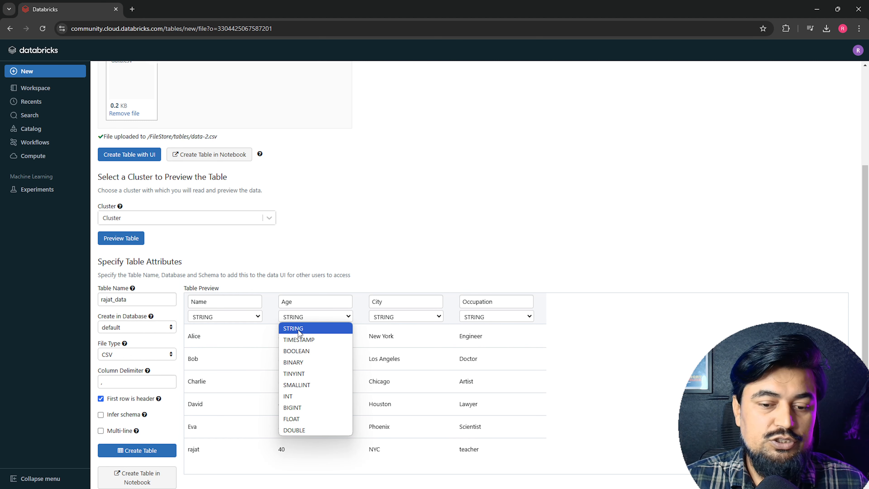
click(304, 396)
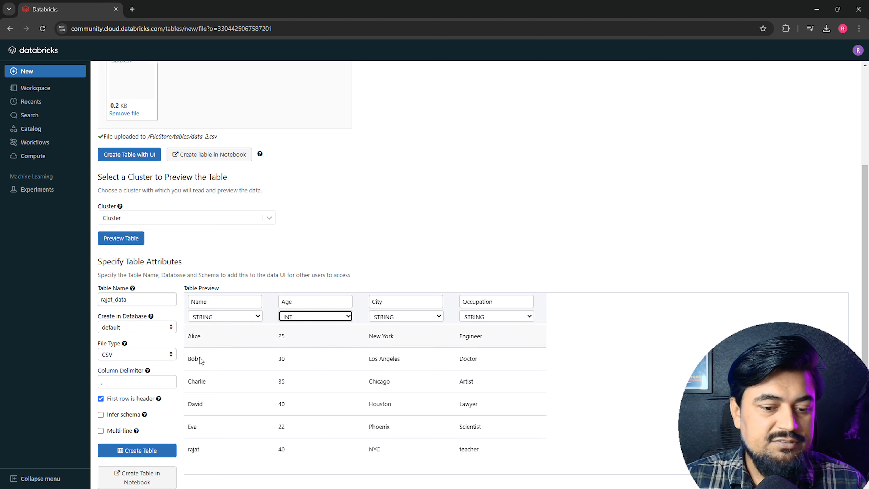
click(129, 450)
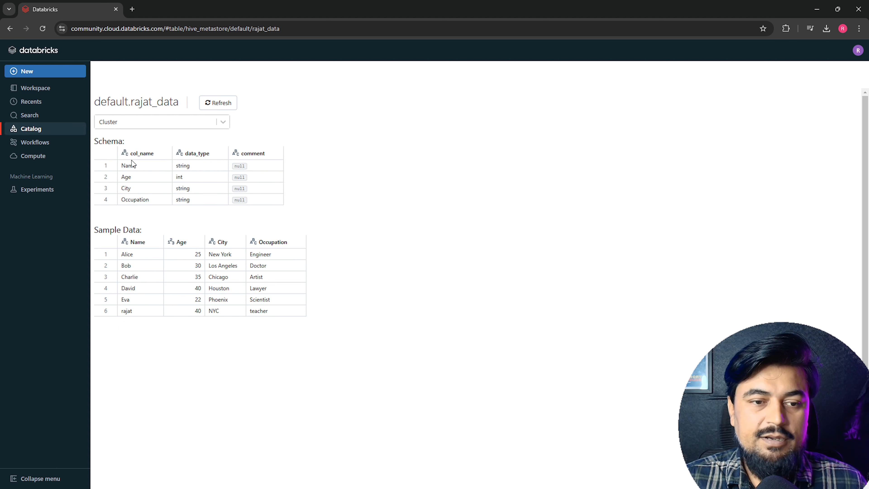
Review rajat_data's schema and sample data, check it under Catalog > default, then return to Workspace
drag(124, 142, 93, 142)
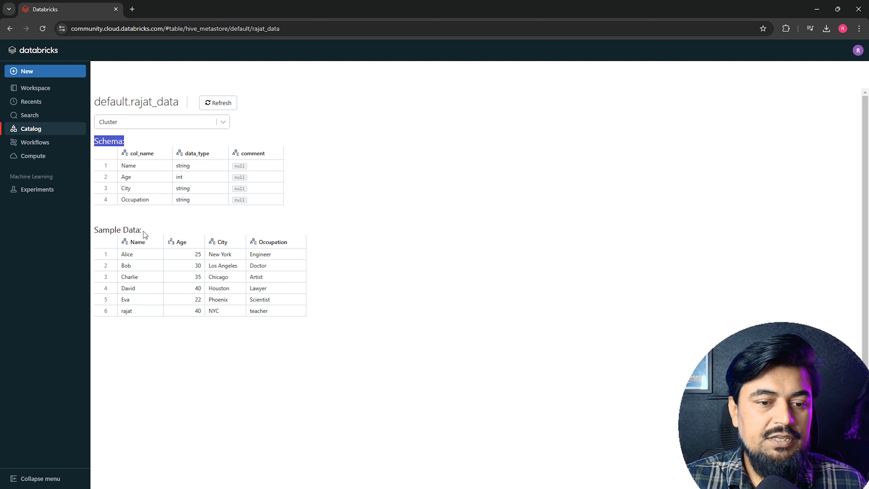
drag(142, 230, 98, 230)
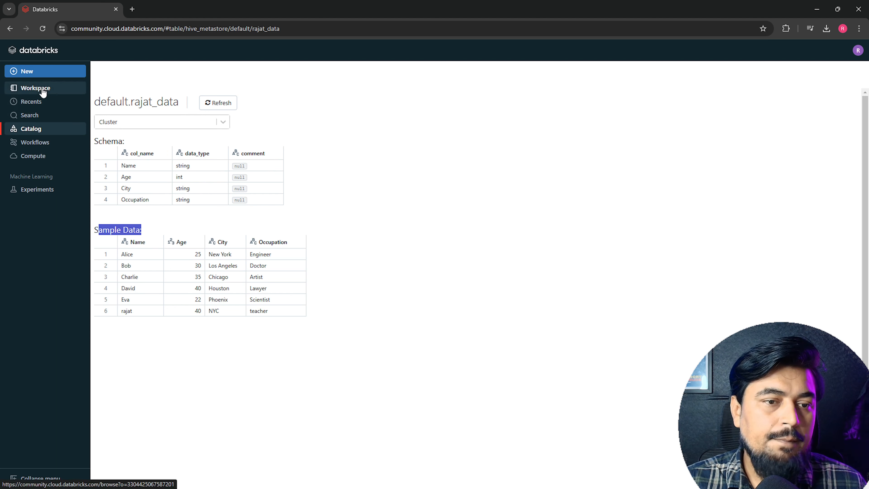
click(42, 157)
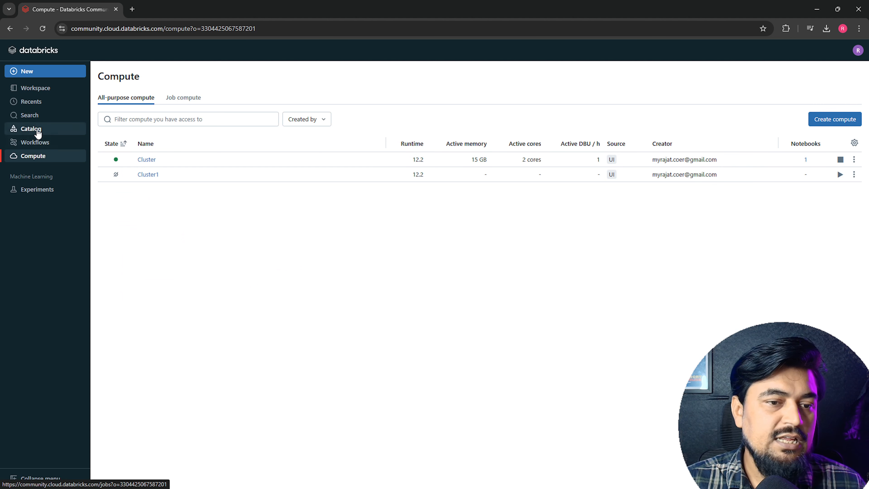
click(34, 128)
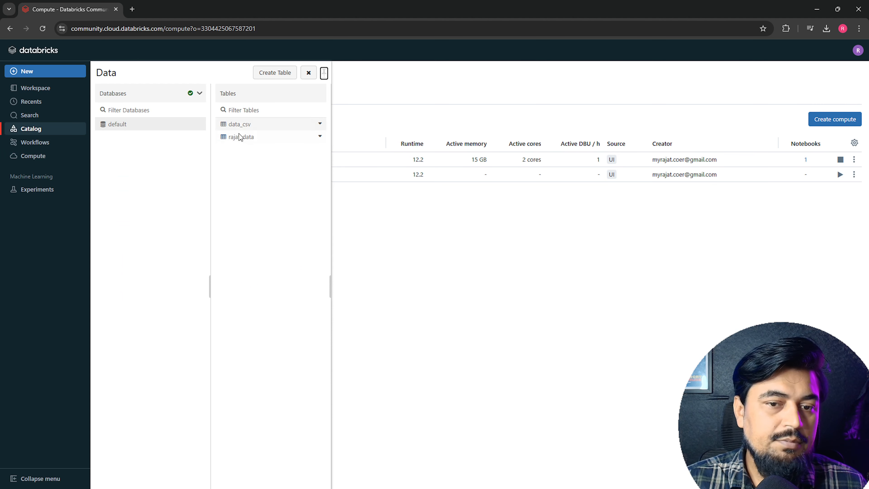
click(240, 139)
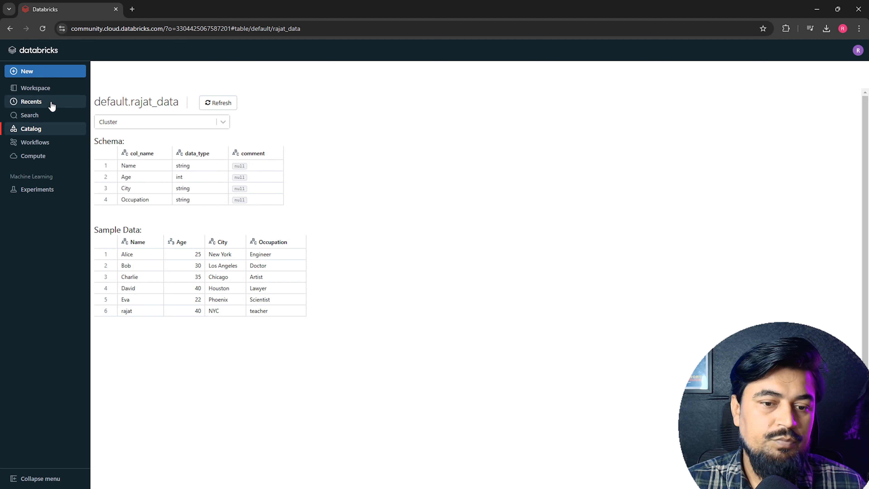
click(41, 90)
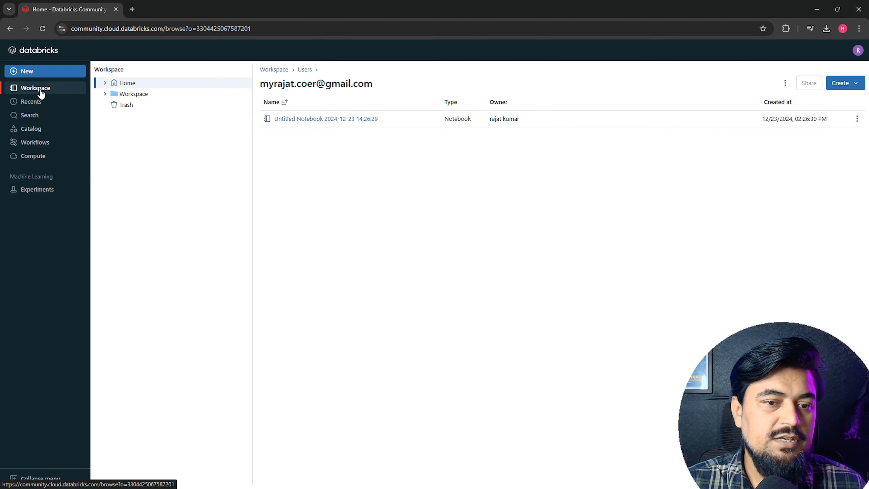
Open the untitled notebook from the Workspace > Shared folder and edit its second cell
click(105, 93)
click(141, 106)
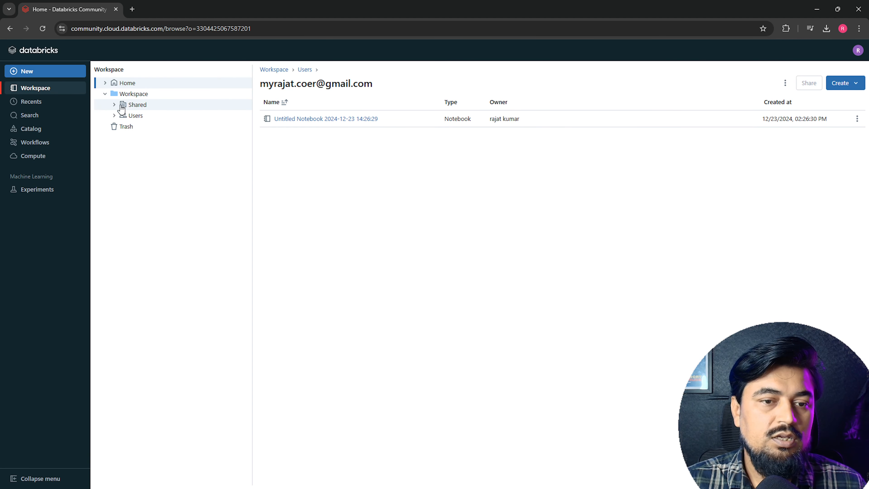
click(315, 120)
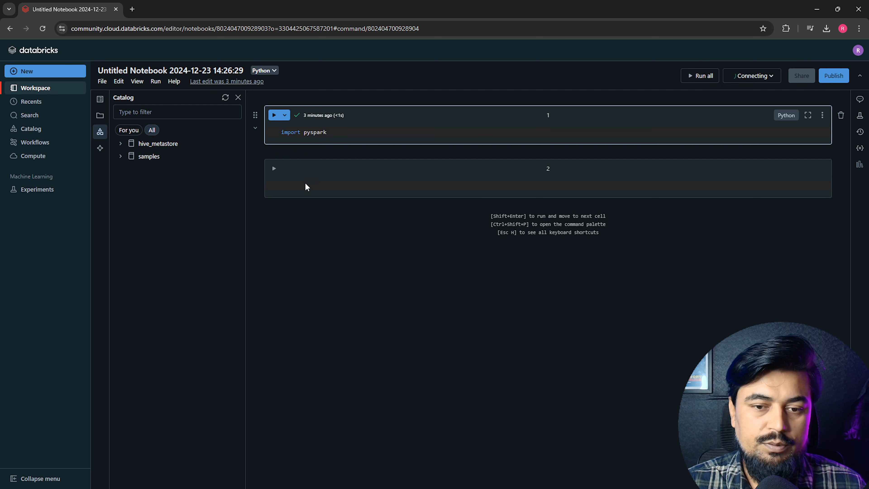
click(301, 183)
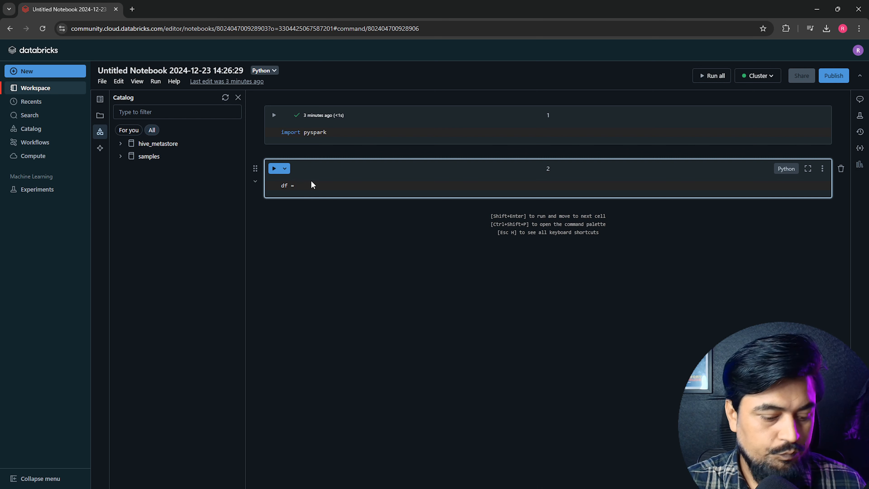
Write df = sqlContext.sql("SELECT * FROM rajat_data") using autocomplete suggestions
text(sql)
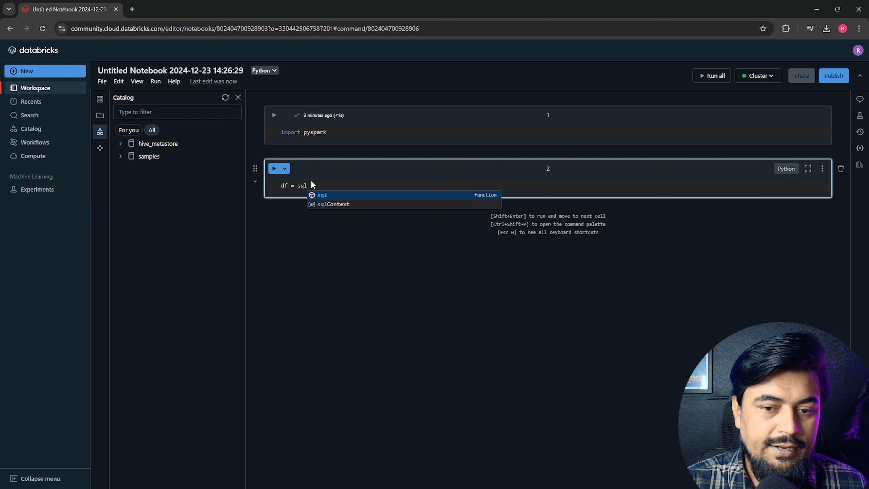
click(325, 204)
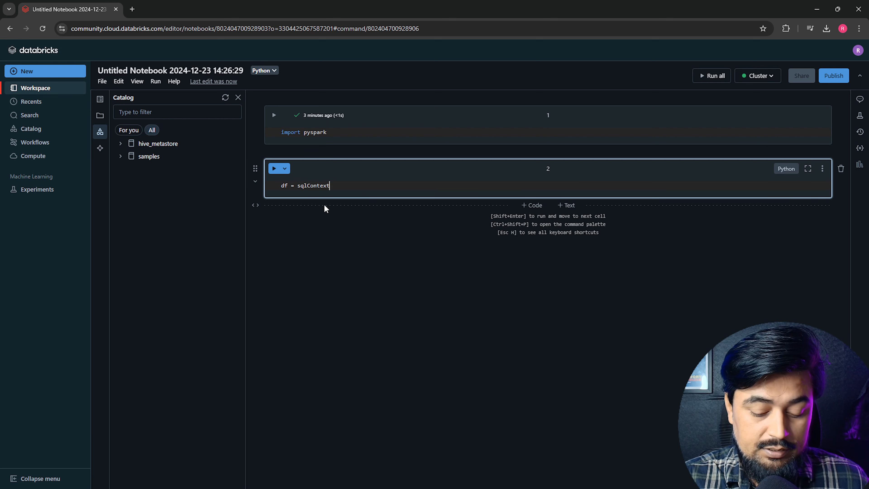
text(.sql)
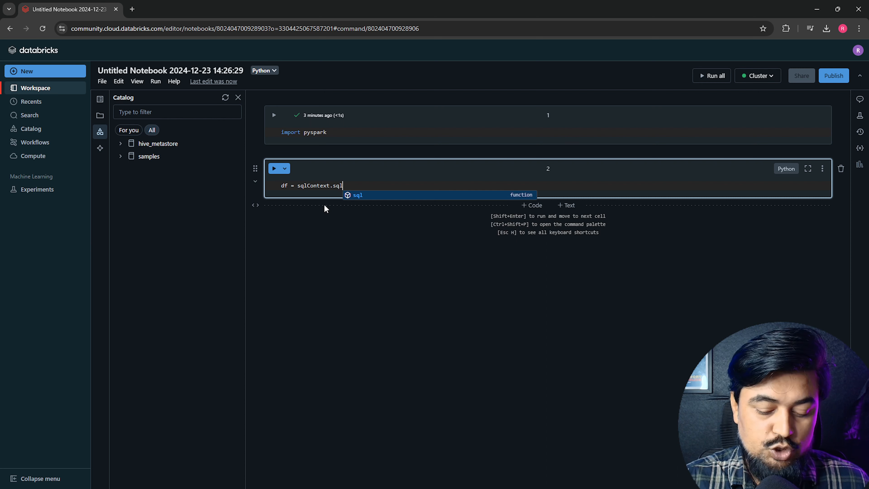
key(Tab)
text(()
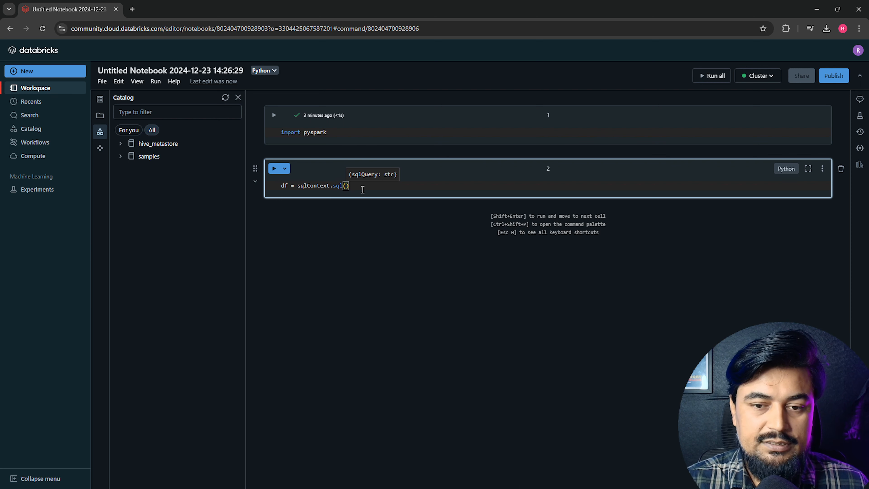
text(")
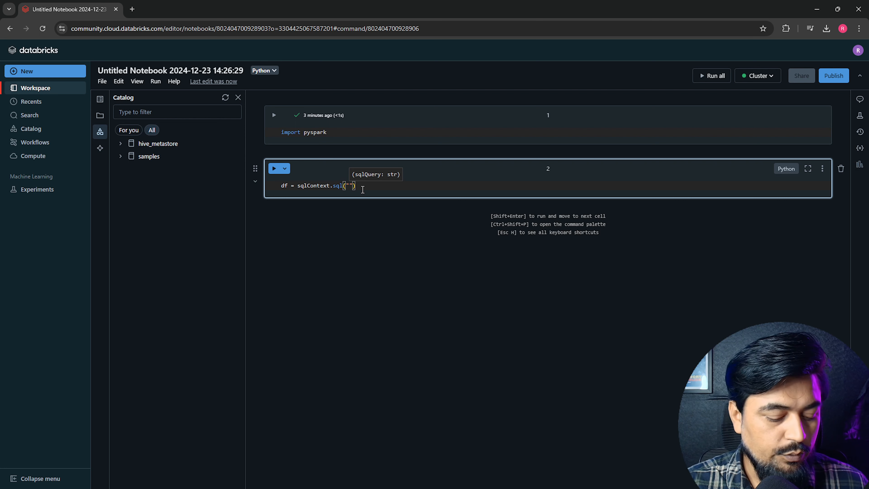
text(SELECT)
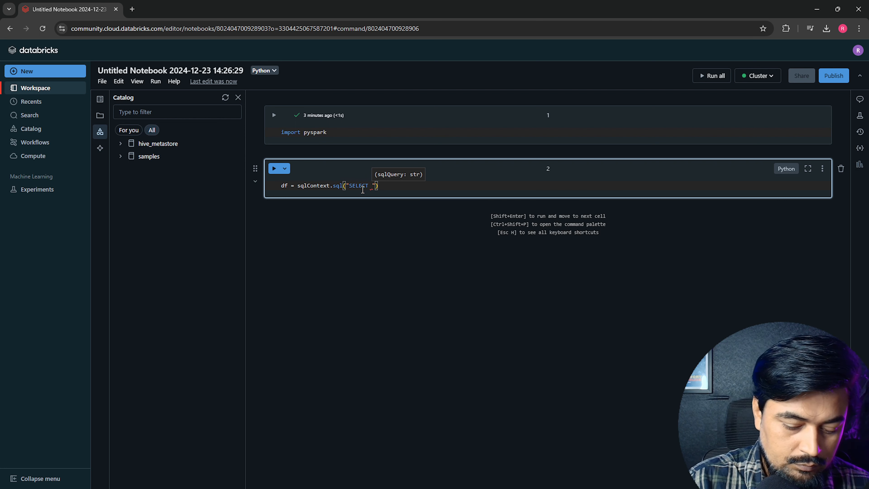
text( * FROM)
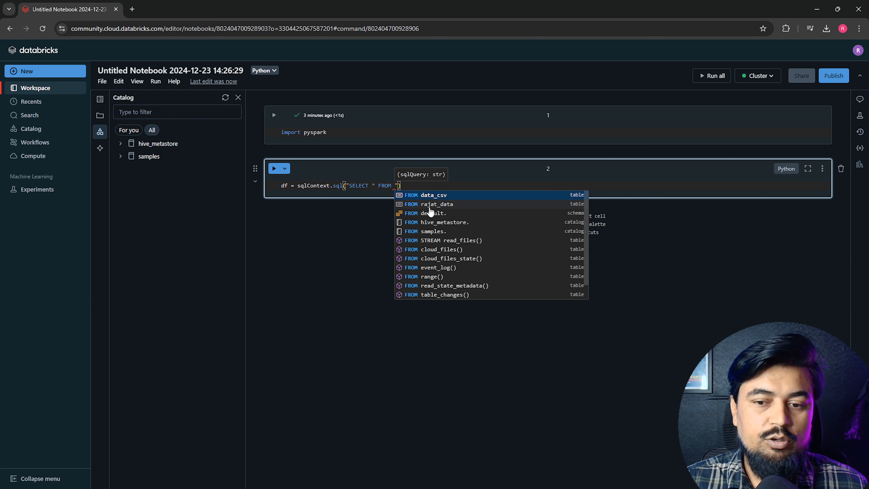
click(436, 205)
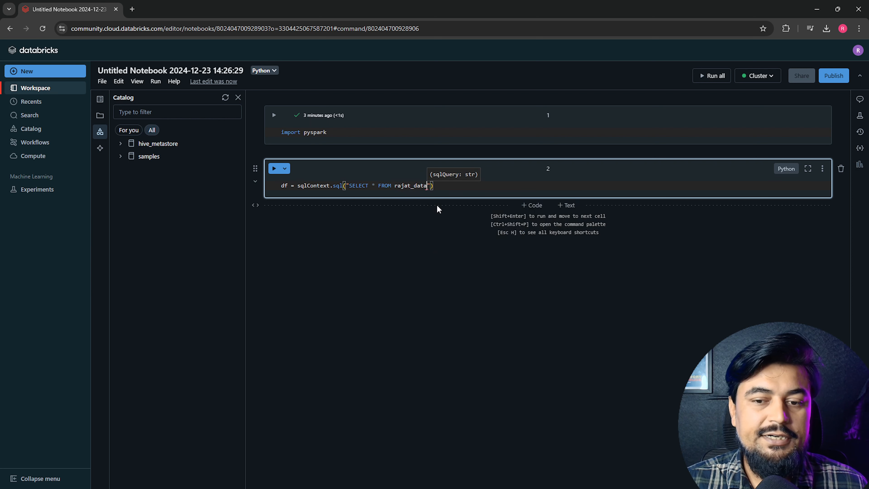
click(397, 179)
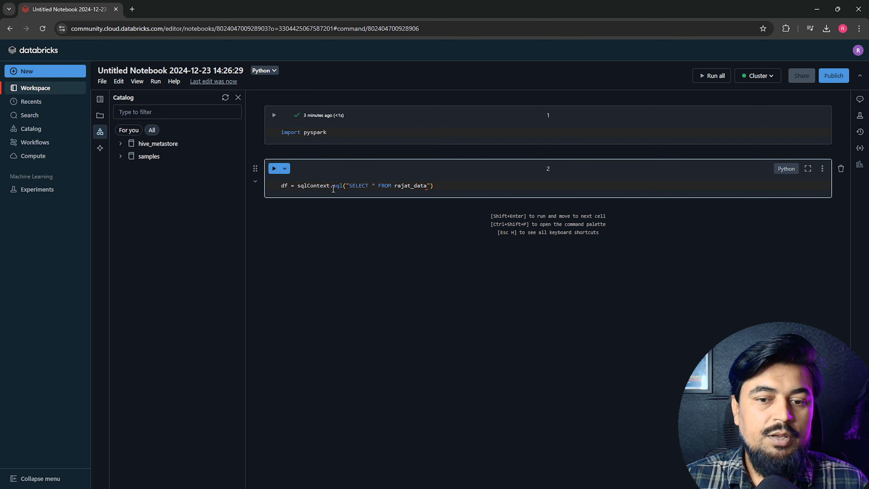
Run the sqlContext.sql cell so df becomes a DataFrame with Name, Age and two more fields
drag(344, 186, 433, 186)
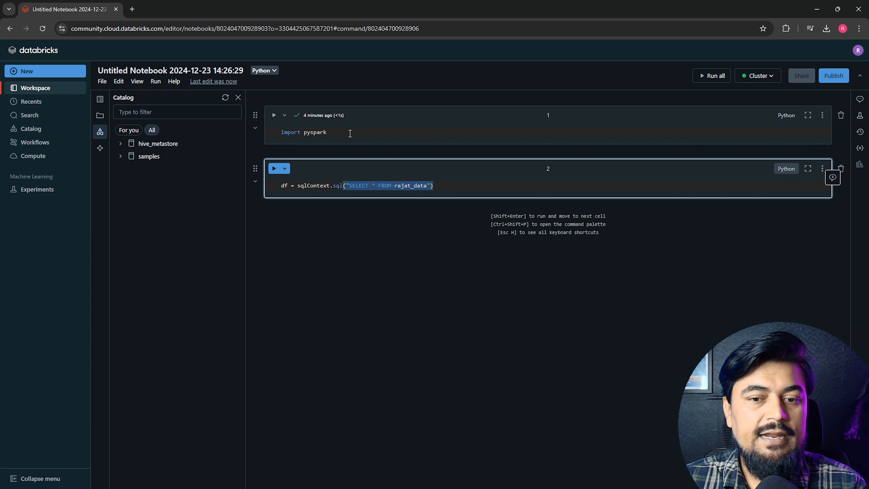
drag(350, 133, 281, 135)
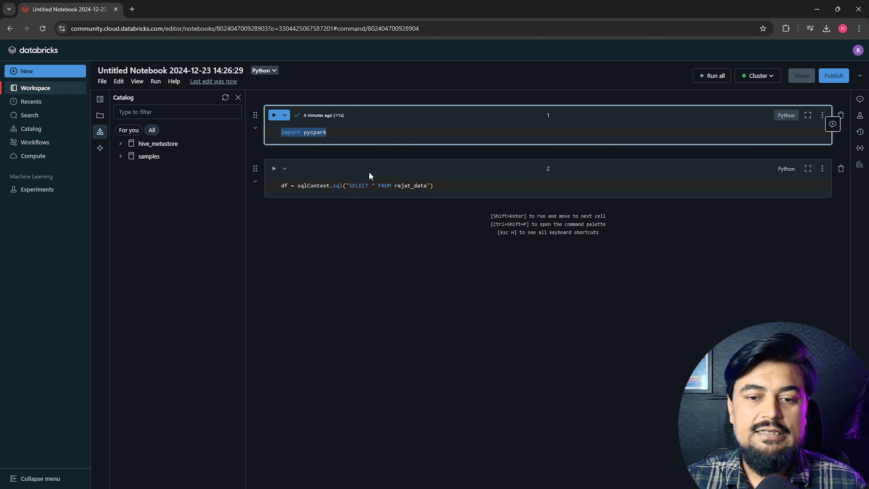
click(440, 186)
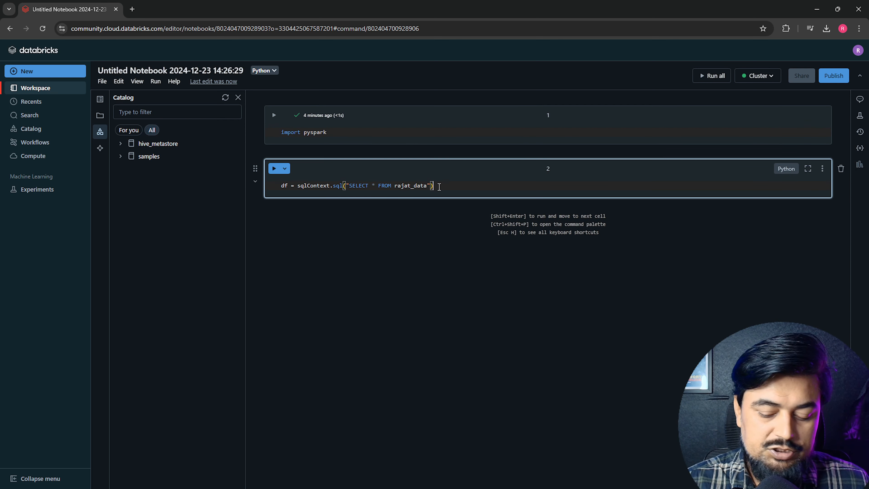
key(shift+Return)
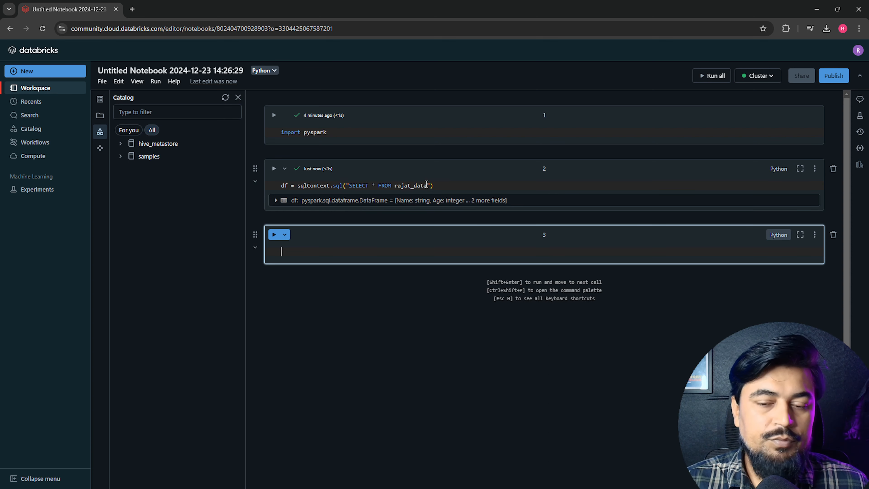
Replace the mistyped DF.SHOW() with df.show() in cell 3 and run it to print six rows
mouse_move(428, 185)
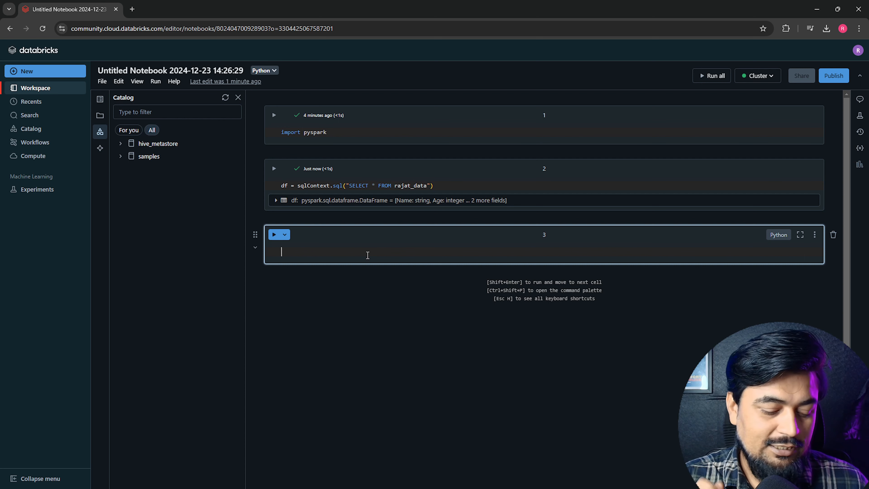
text(DF.S)
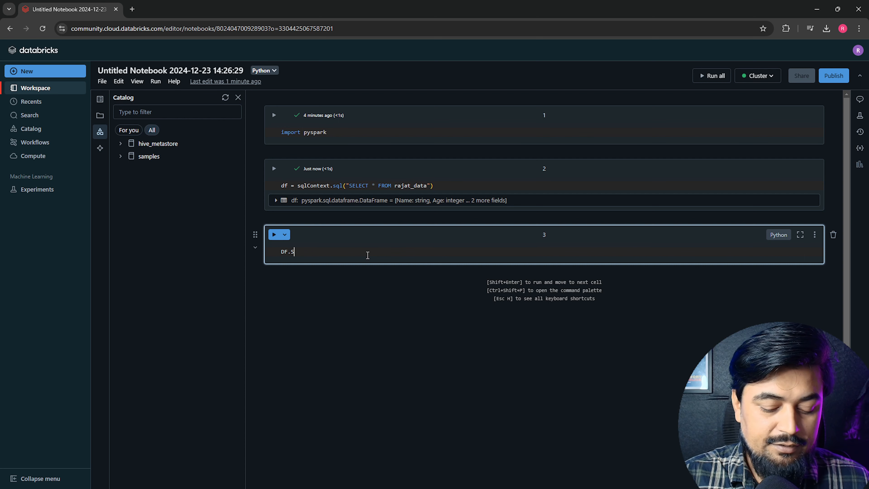
text(HOW())
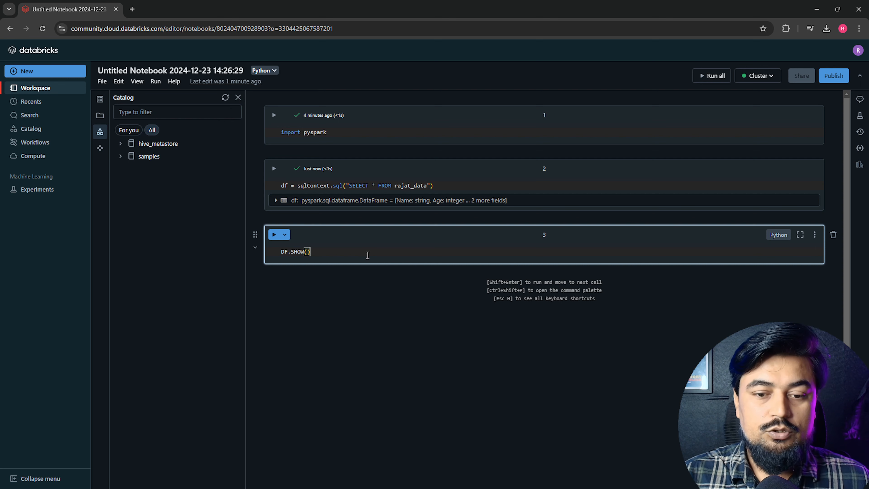
key(BackSpace)
key(BackSpace)
key(BackSpace)
key(BackSpace)
key(BackSpace)
key(BackSpace)
key(BackSpace)
key(BackSpace)
key(BackSpace)
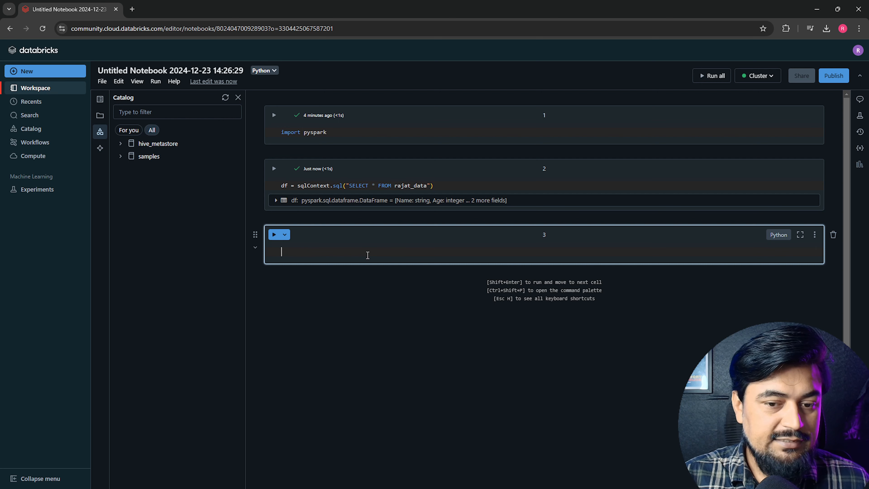
text(d)
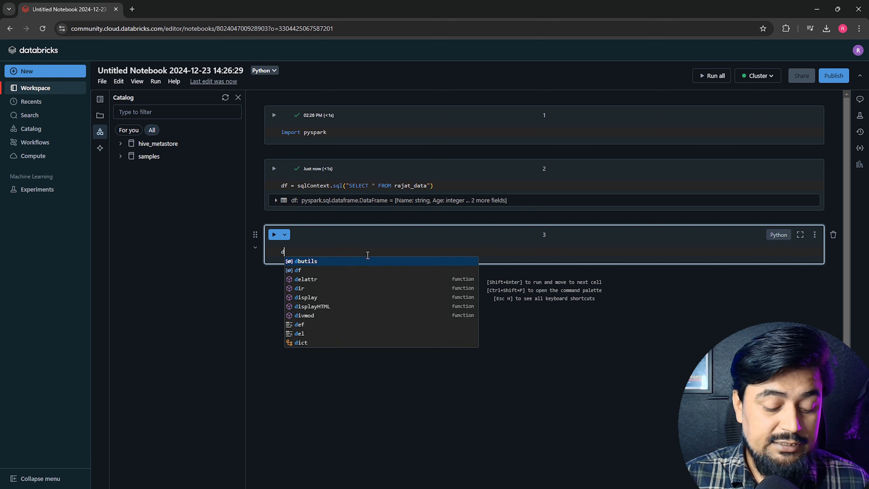
text(f.show()
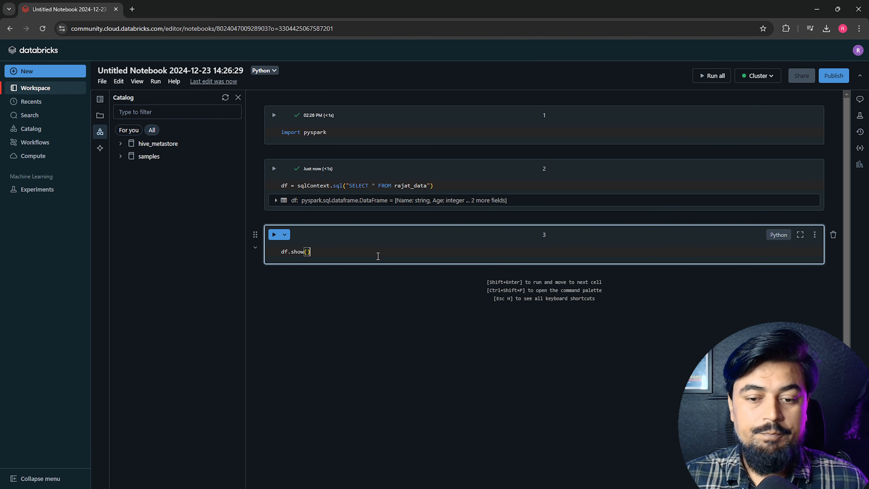
key(shift+Return)
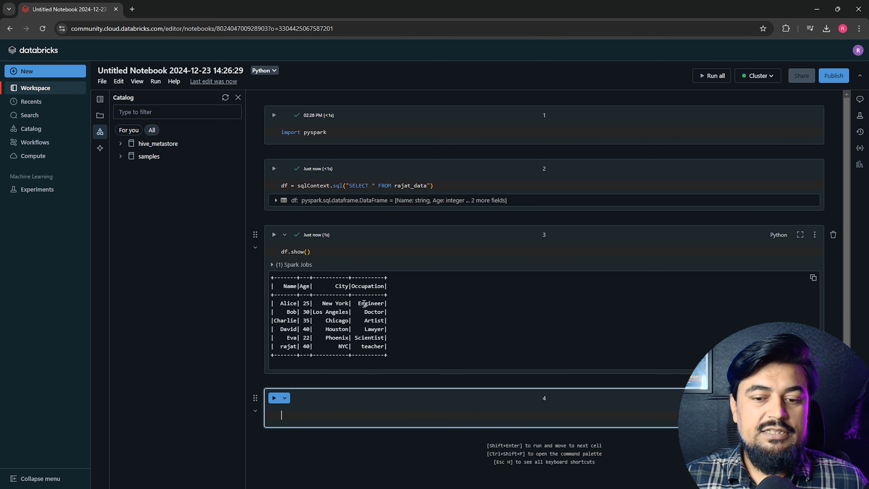
Zoom the browser page in and select the printed rows from Alice to NYC
key(ctrl+plus)
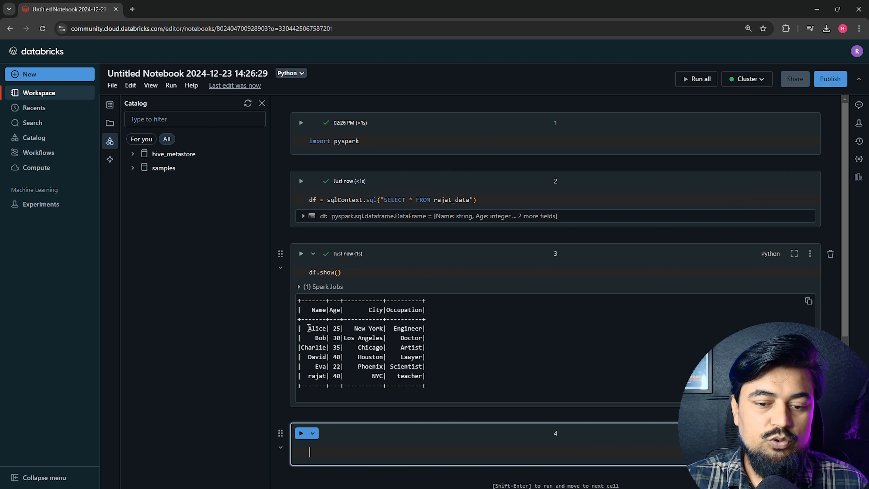
drag(308, 328, 436, 382)
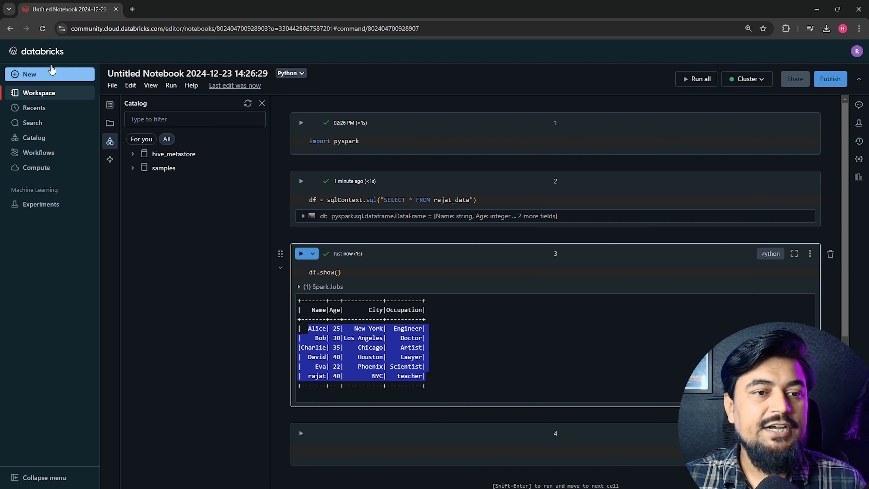
Return to the workspace home and search 'databricks free' in a new browser tab
click(43, 57)
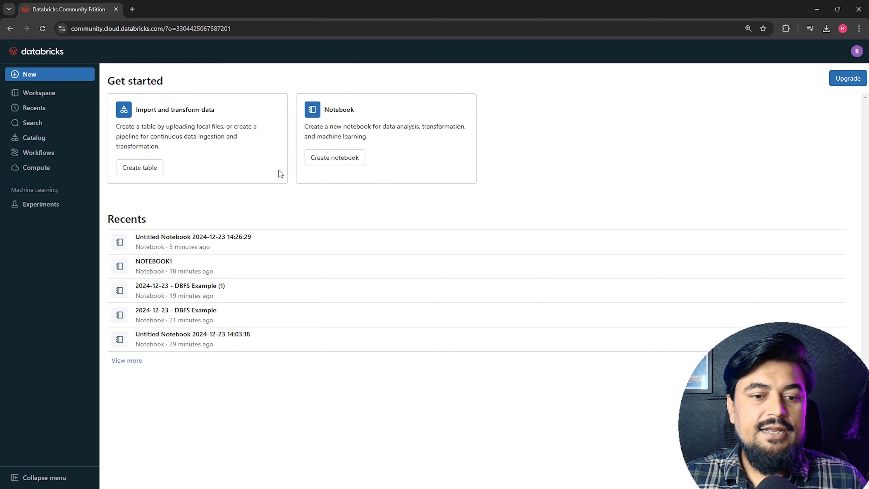
click(133, 10)
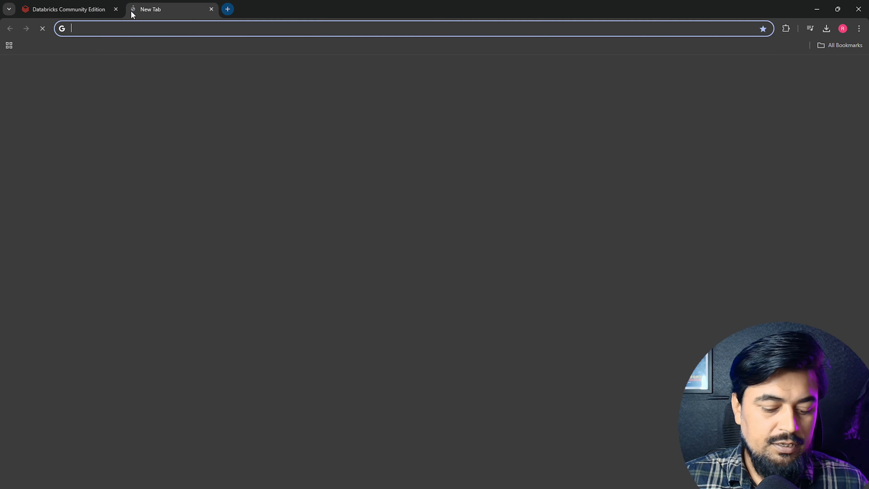
text(data)
text(cks fr)
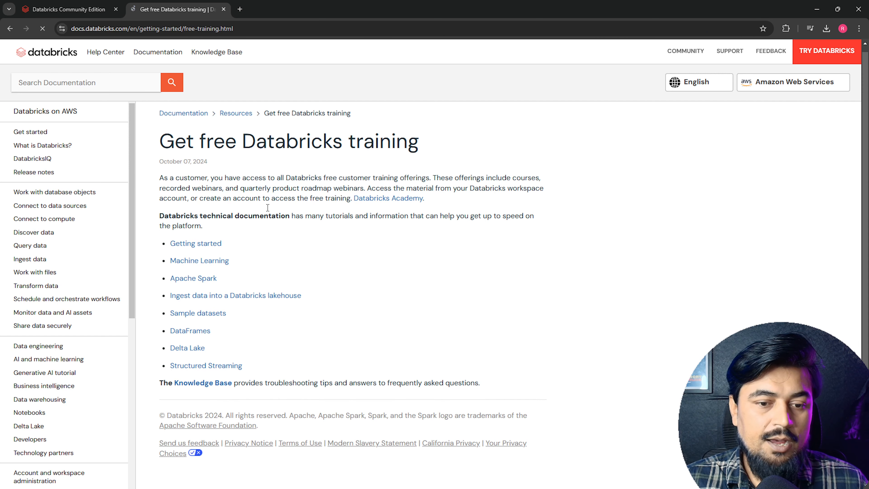
scroll(240, 223, down, 1)
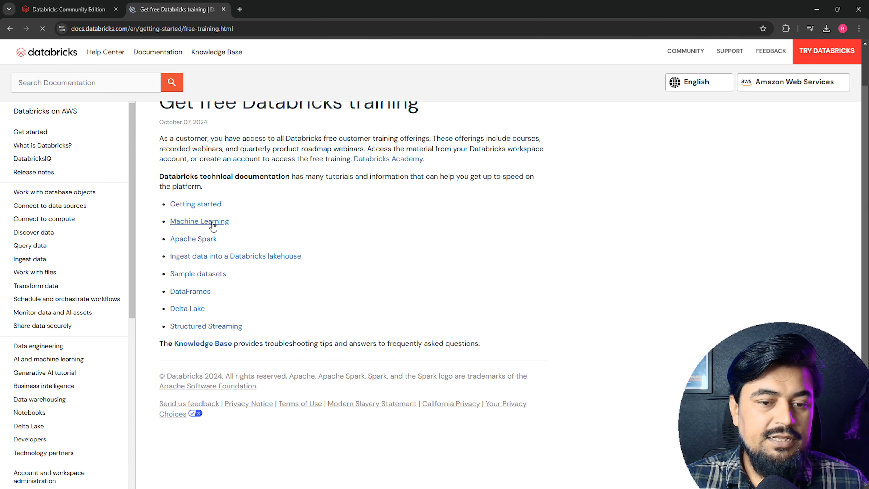
click(190, 207)
scroll(360, 235, down, 3)
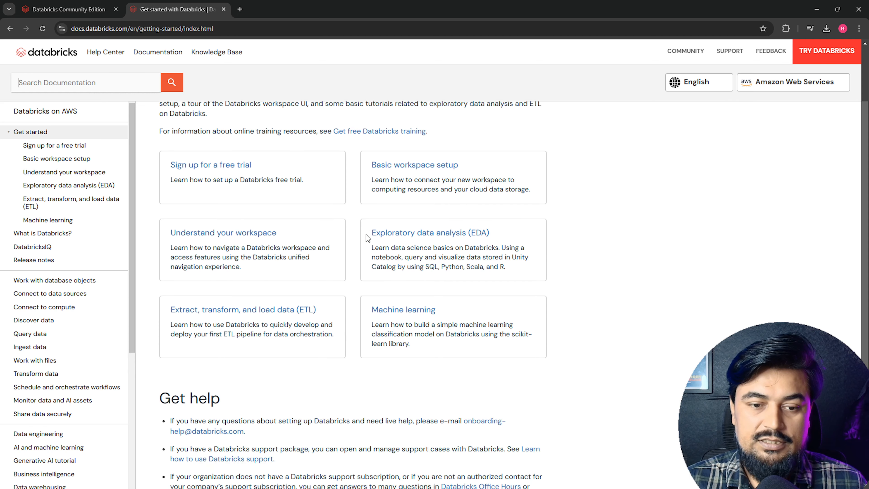
scroll(342, 240, up, 2)
scroll(479, 236, down, 3)
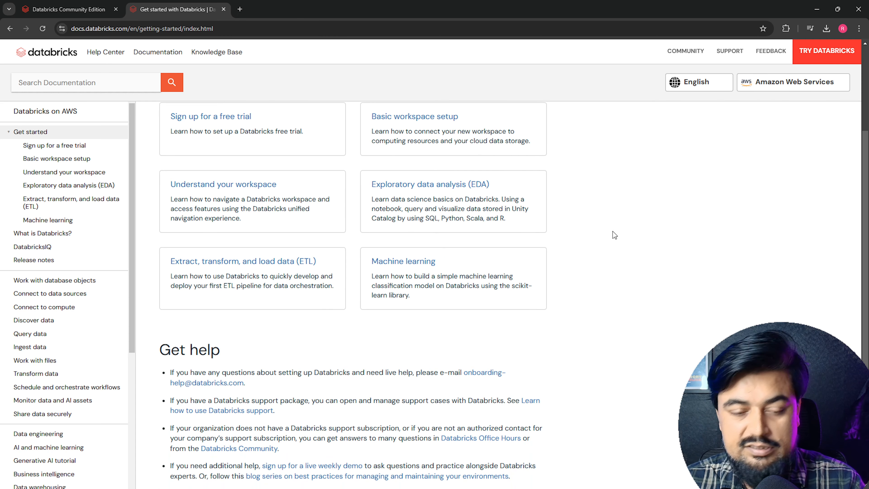
scroll(529, 239, down, 3)
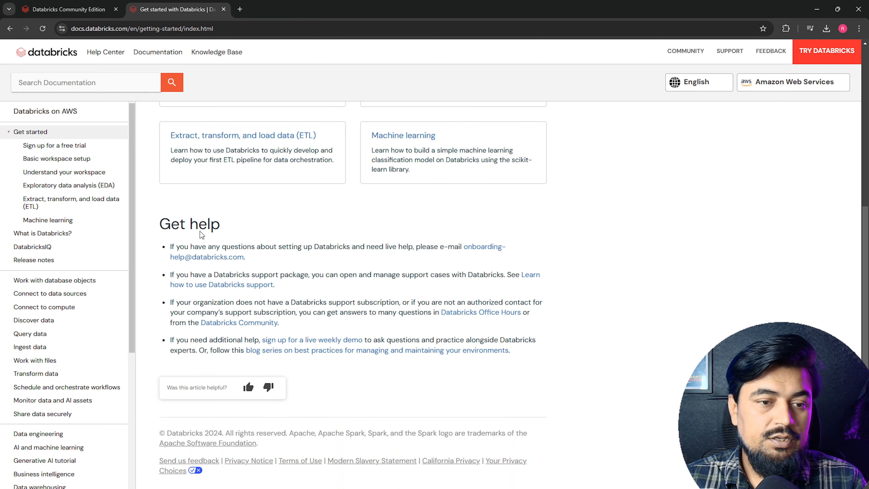
scroll(309, 219, up, 3)
scroll(316, 178, up, 2)
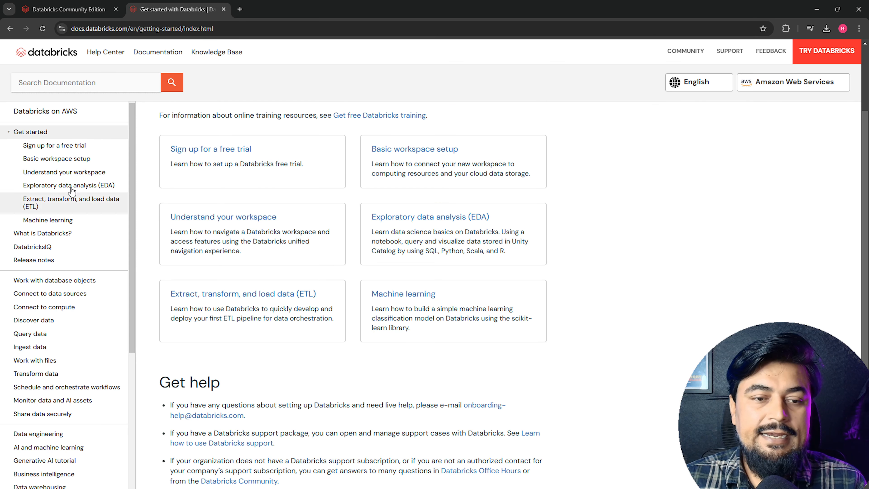
click(9, 30)
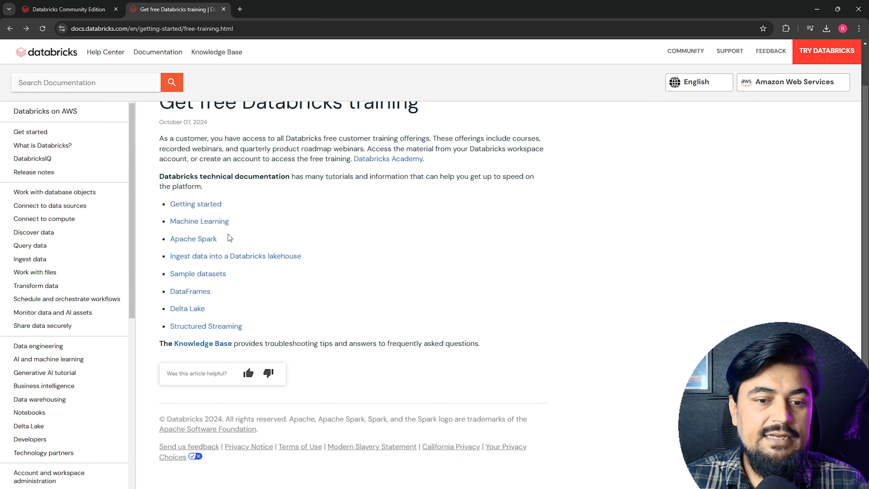
Open the AI and machine learning tutorials and scroll through the tutorials tables
click(217, 221)
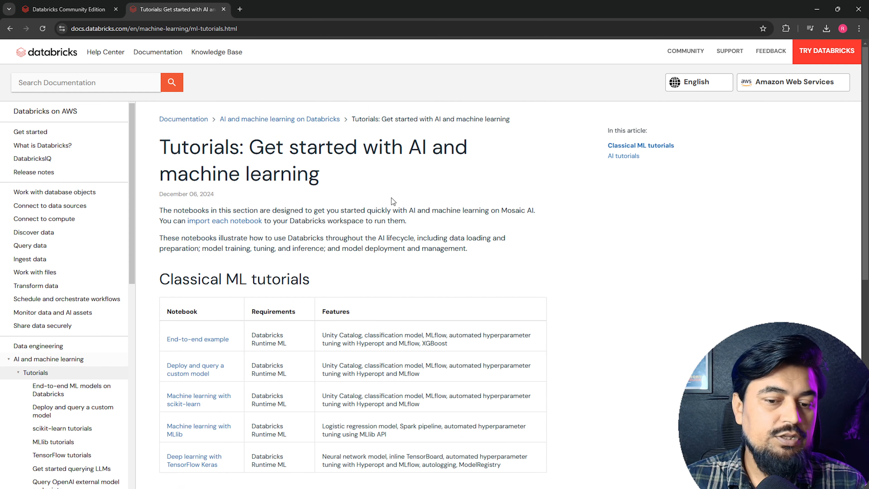
scroll(702, 205, down, 5)
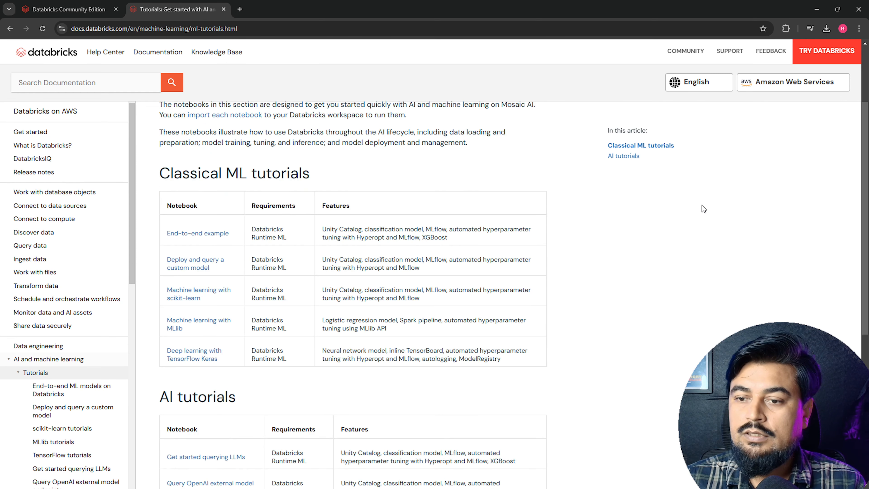
scroll(492, 174, down, 1)
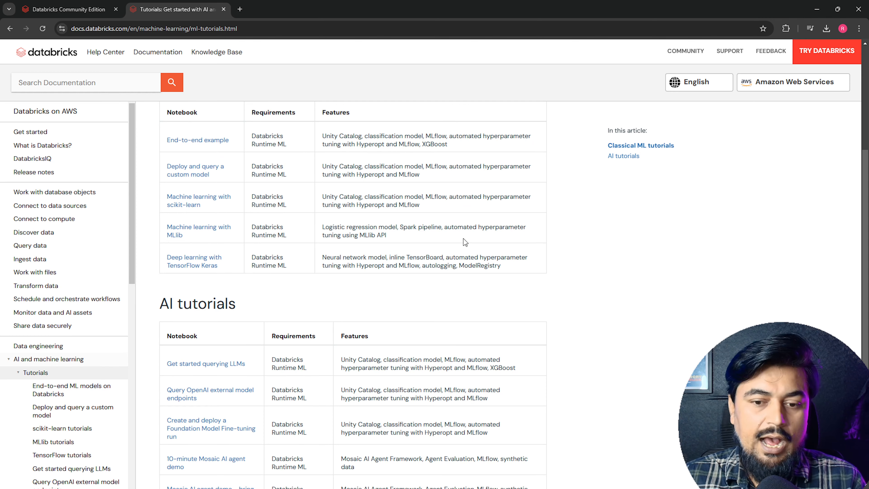
scroll(465, 242, down, 5)
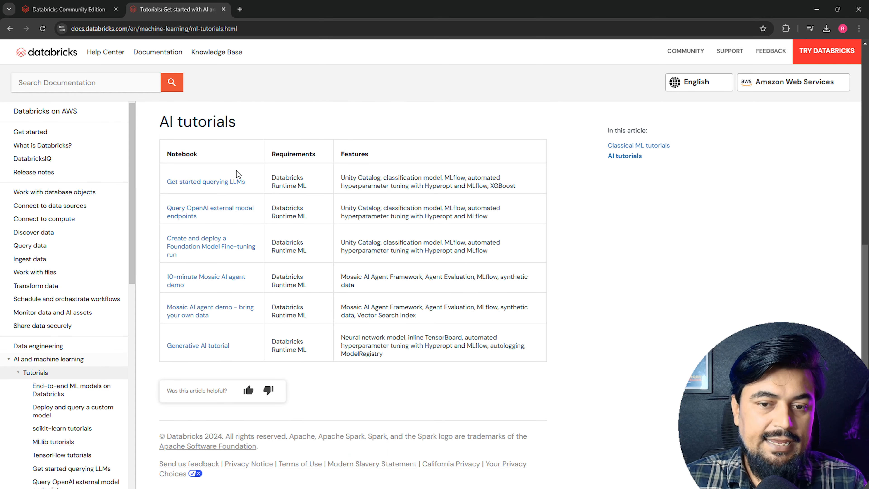
scroll(239, 174, up, 1)
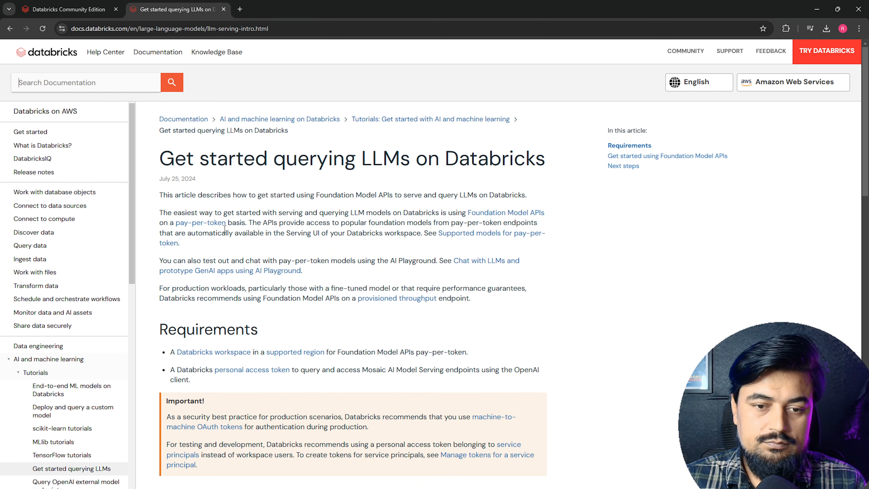
scroll(256, 216, down, 4)
scroll(256, 216, down, 10)
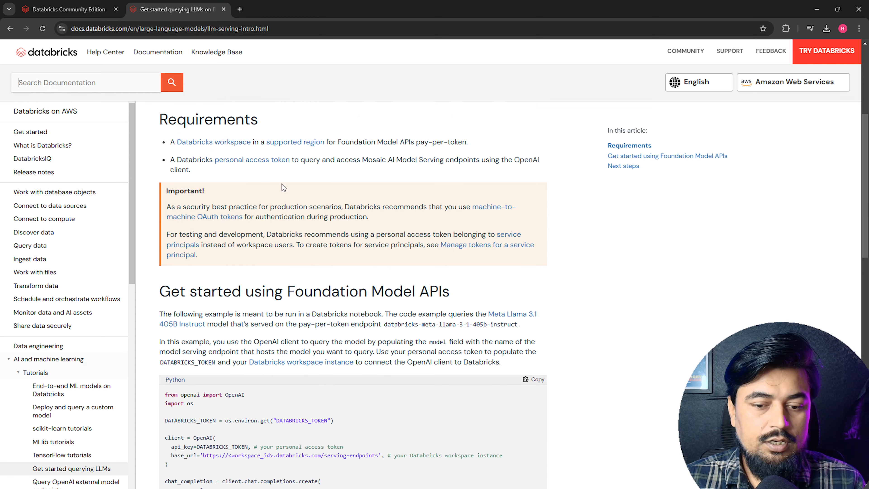